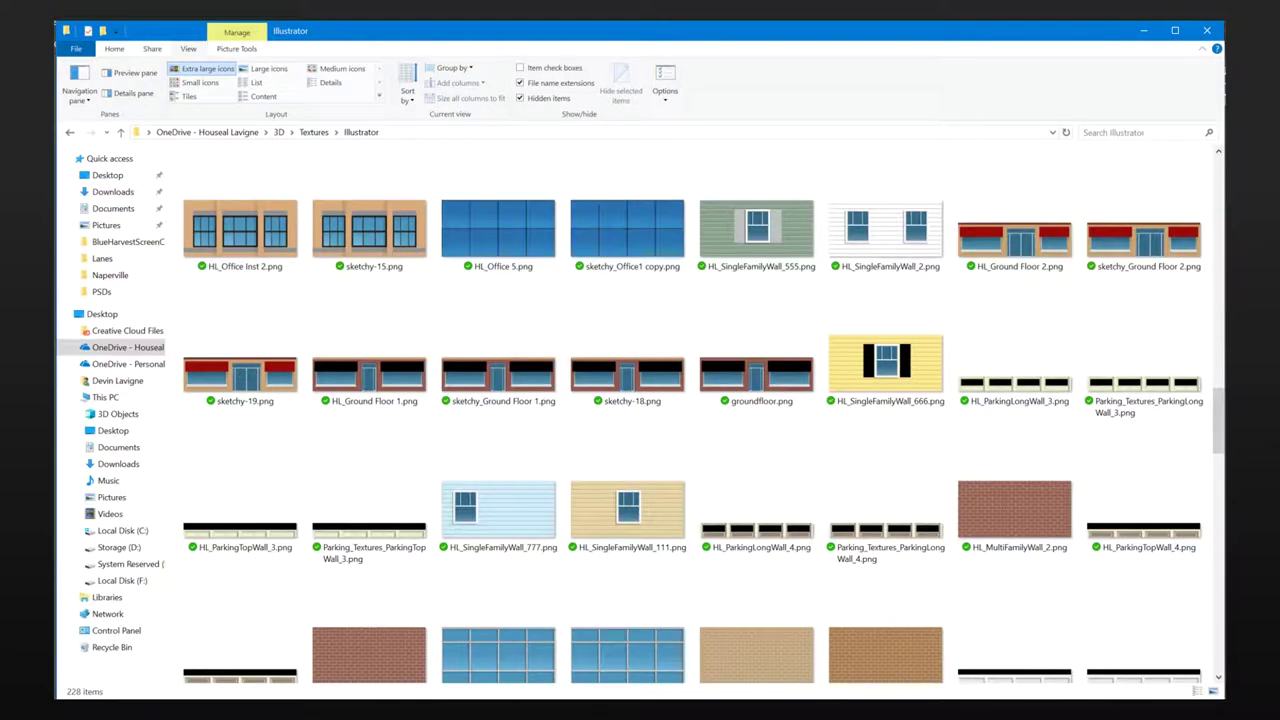
- Switch to Illustrator and get a close view of the white siding facade textures in Textures.ai
{"action": "key", "text": "alt+Tab"}
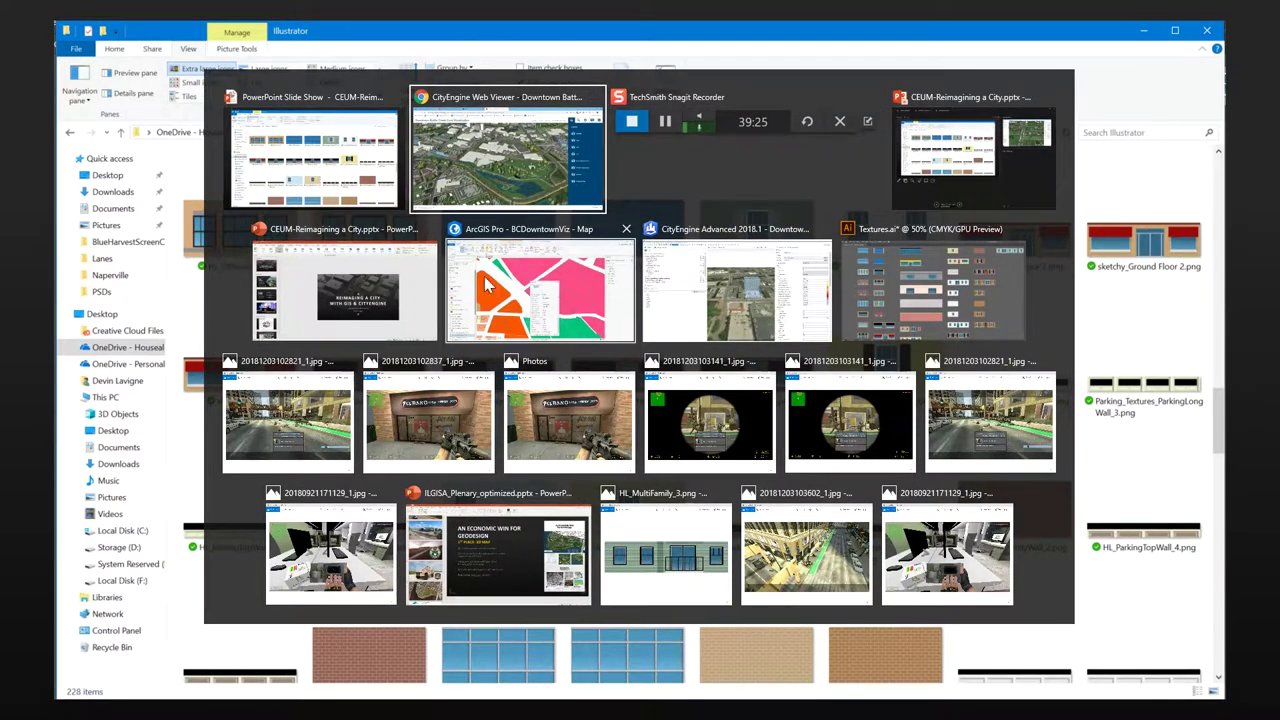
{"action": "left_click", "coordinate": [907, 266]}
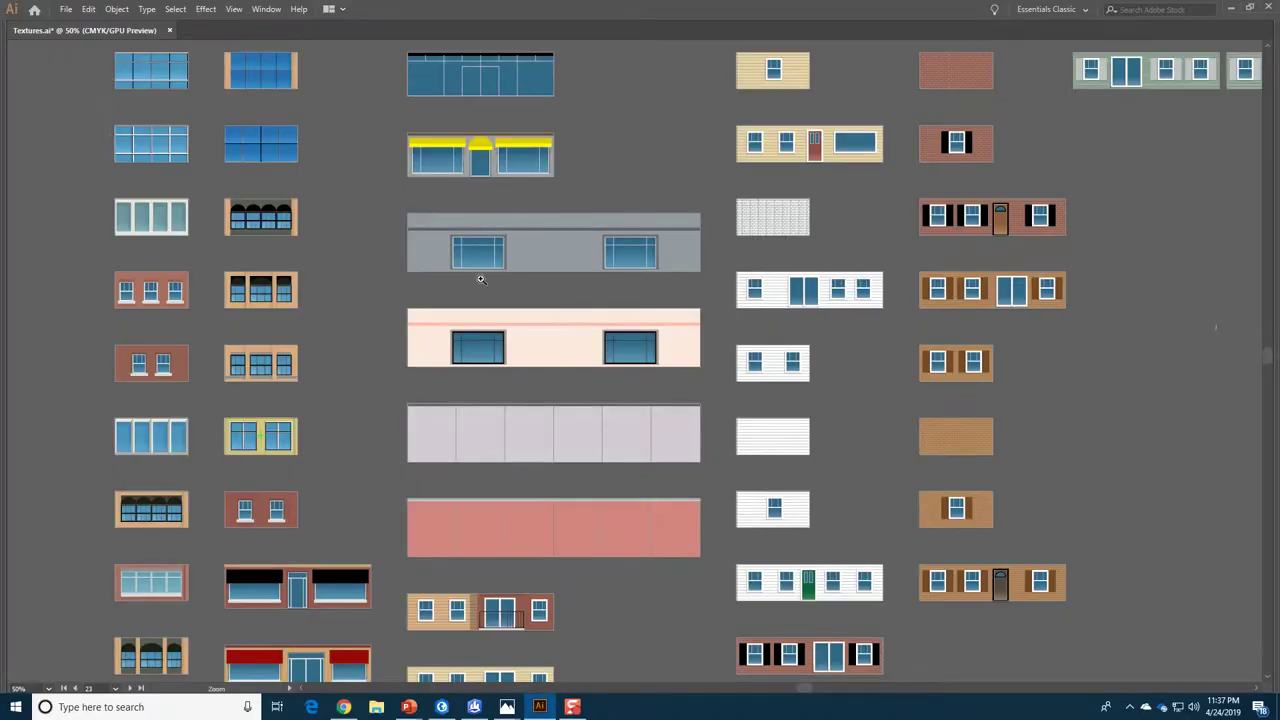
{"action": "left_click_drag", "start_coordinate": [714, 249], "coordinate": [580, 277]}
{"action": "key", "text": "ctrl+1"}
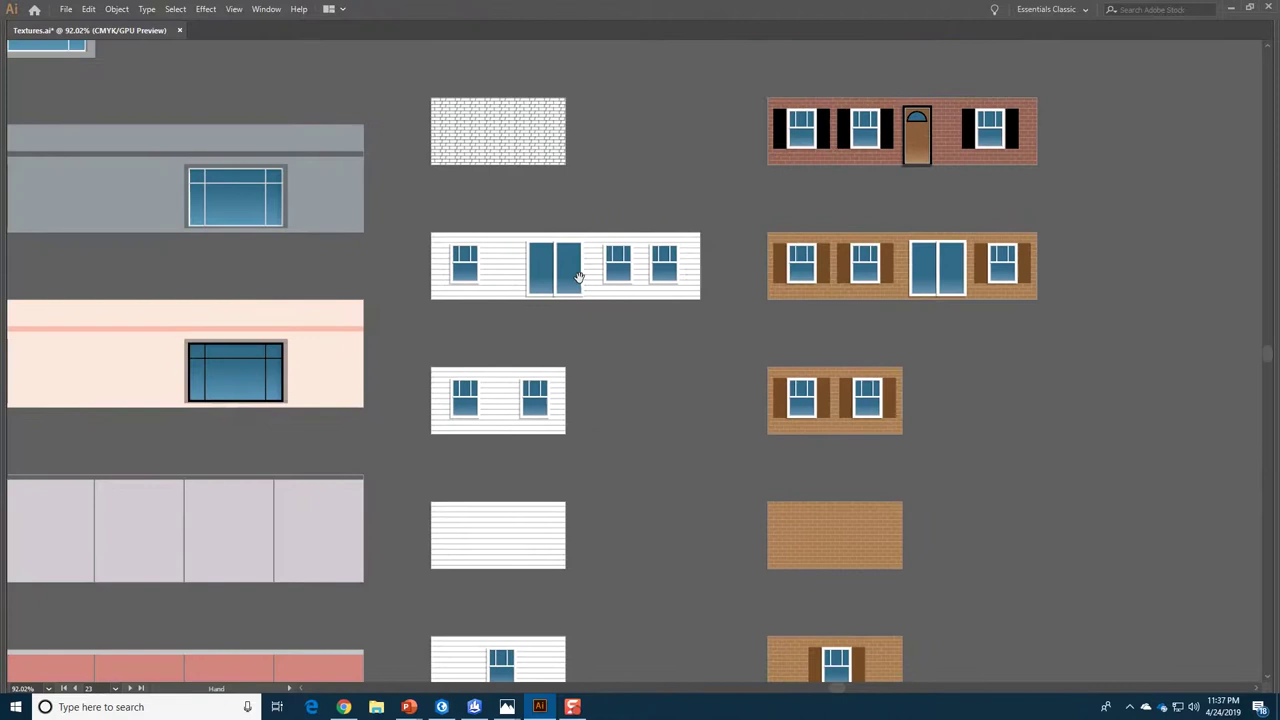
{"action": "key", "text": "ctrl+equal"}
{"action": "key", "text": "ctrl+equal"}
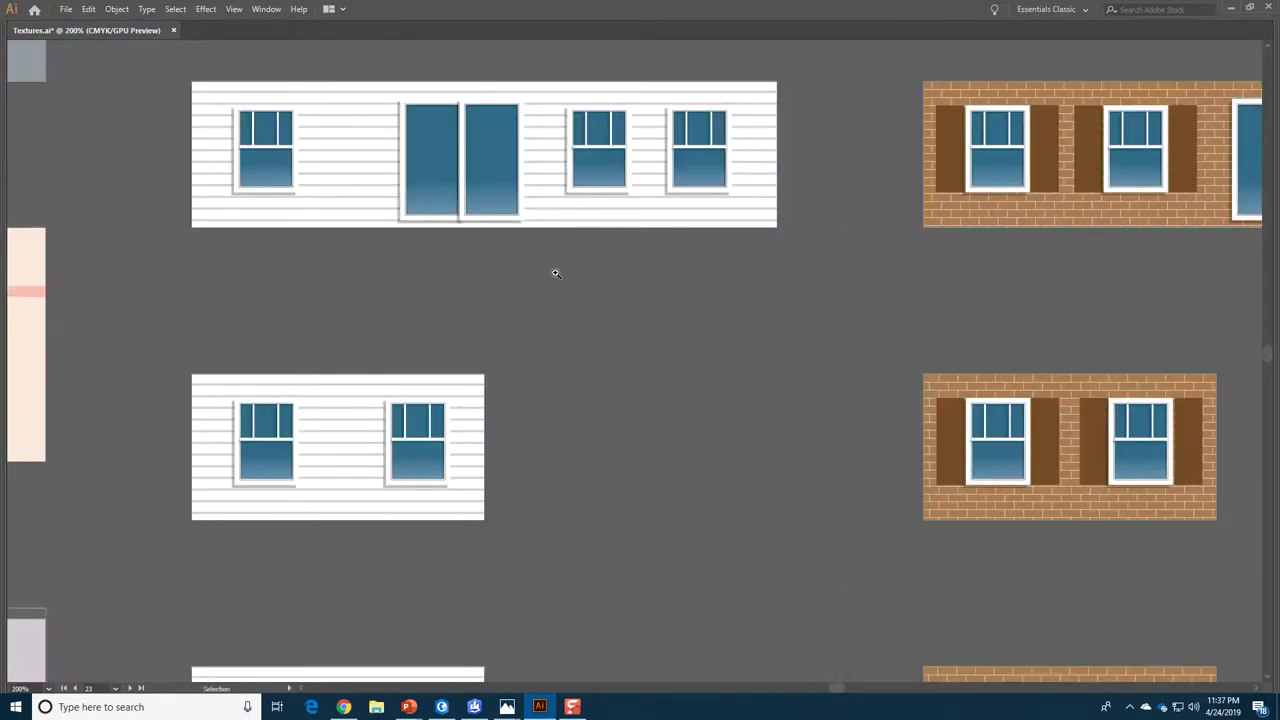
- Try moving part of the long white siding facade, undo it, then select and deselect one of its windows
{"action": "left_click_drag", "start_coordinate": [440, 243], "coordinate": [546, 306]}
{"action": "left_click_drag", "start_coordinate": [548, 241], "coordinate": [444, 240]}
{"action": "key", "text": "ctrl+z"}
{"action": "left_click", "coordinate": [640, 251]}
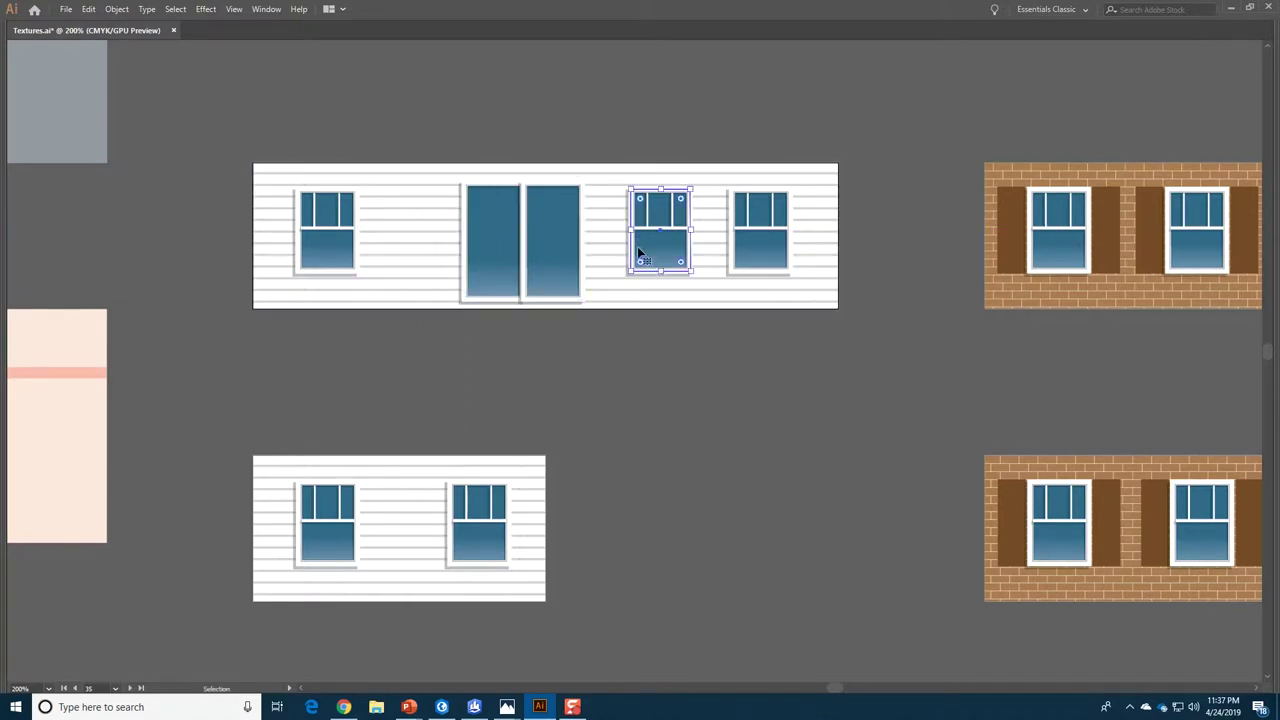
{"action": "left_click", "coordinate": [694, 371]}
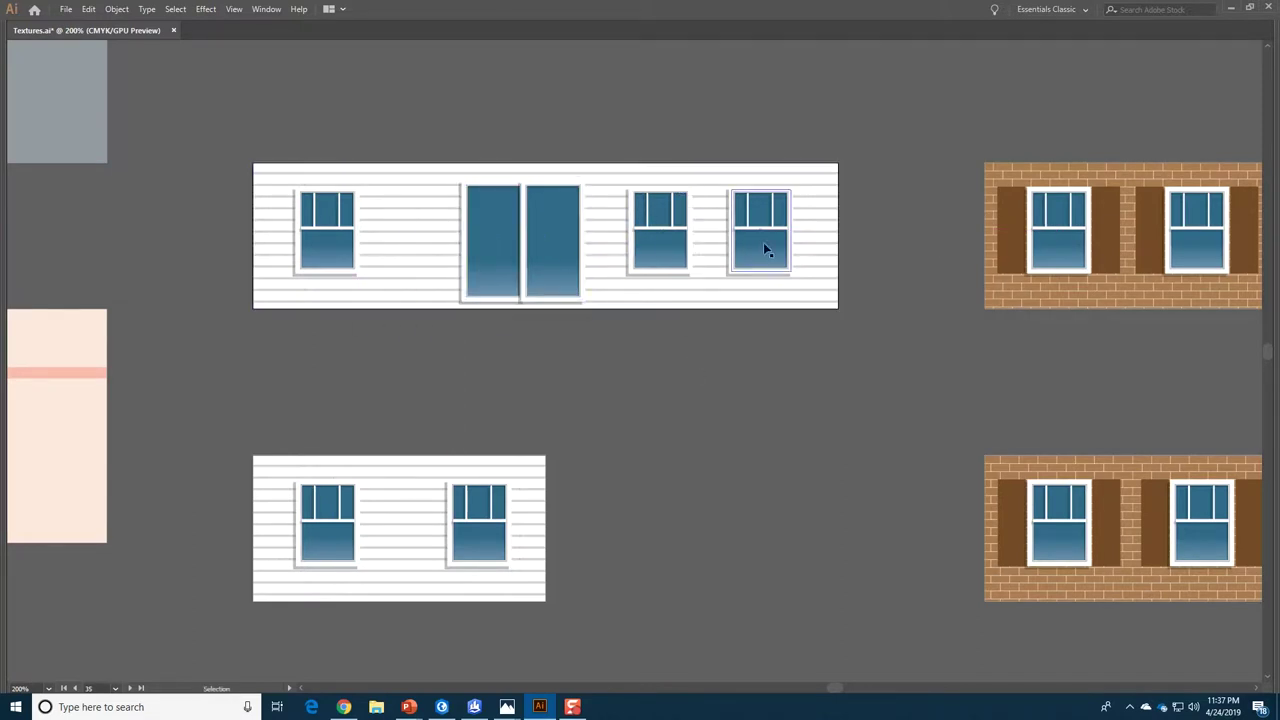
- Try moving the siding-patterned rectangle off the long white facade, then undo the move with the editing panels shown
{"action": "left_click", "coordinate": [394, 274]}
{"action": "left_click_drag", "start_coordinate": [391, 286], "coordinate": [418, 250]}
{"action": "key", "text": "ctrl+z"}
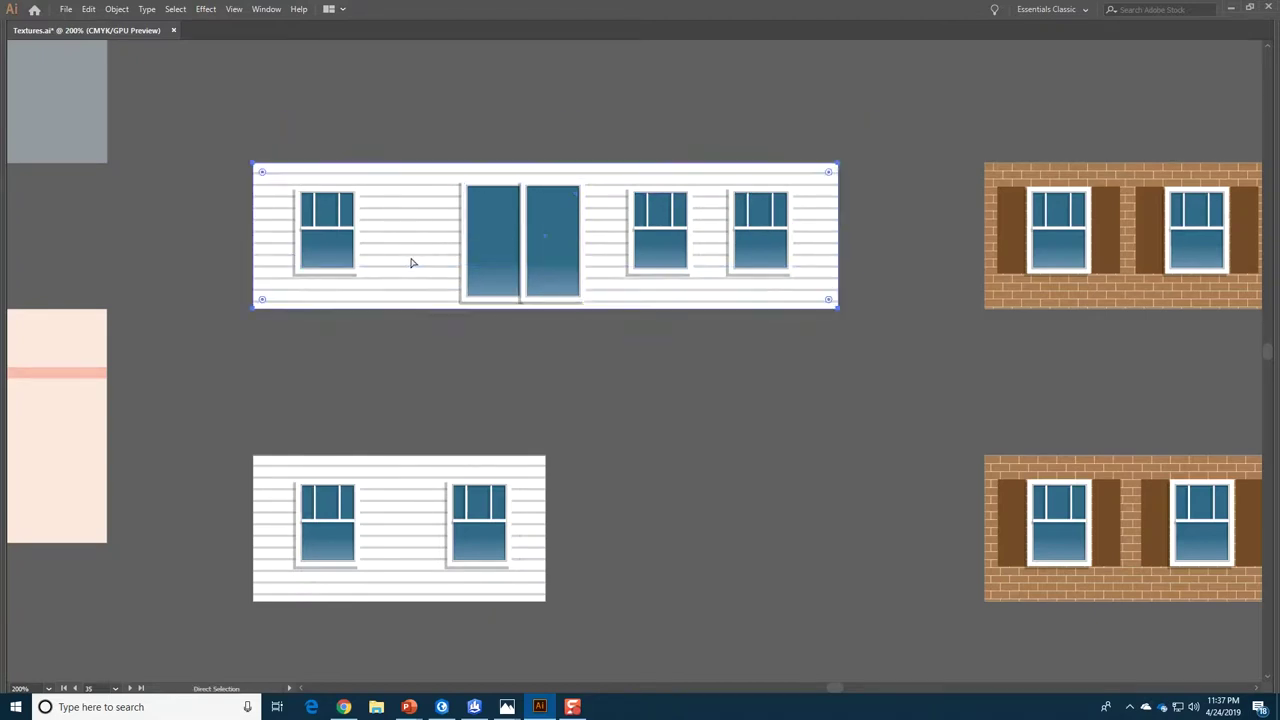
{"action": "left_click_drag", "start_coordinate": [387, 183], "coordinate": [408, 126]}
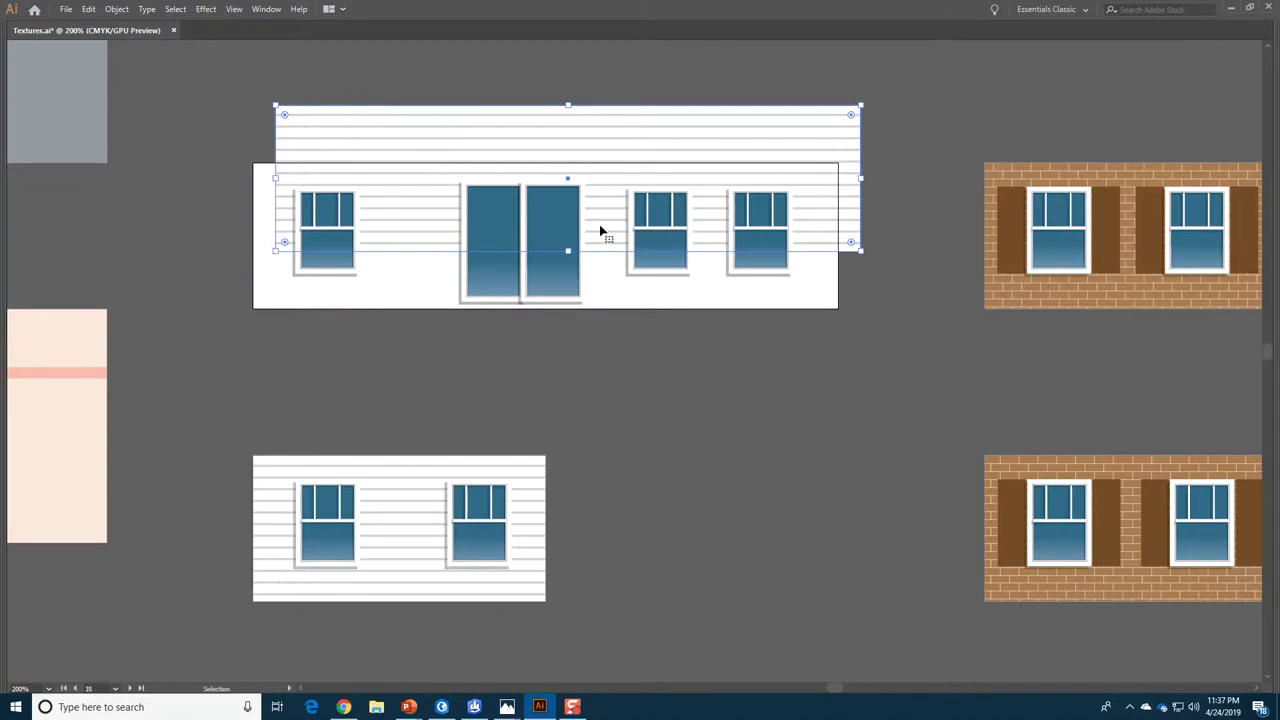
{"action": "key", "text": "Tab"}
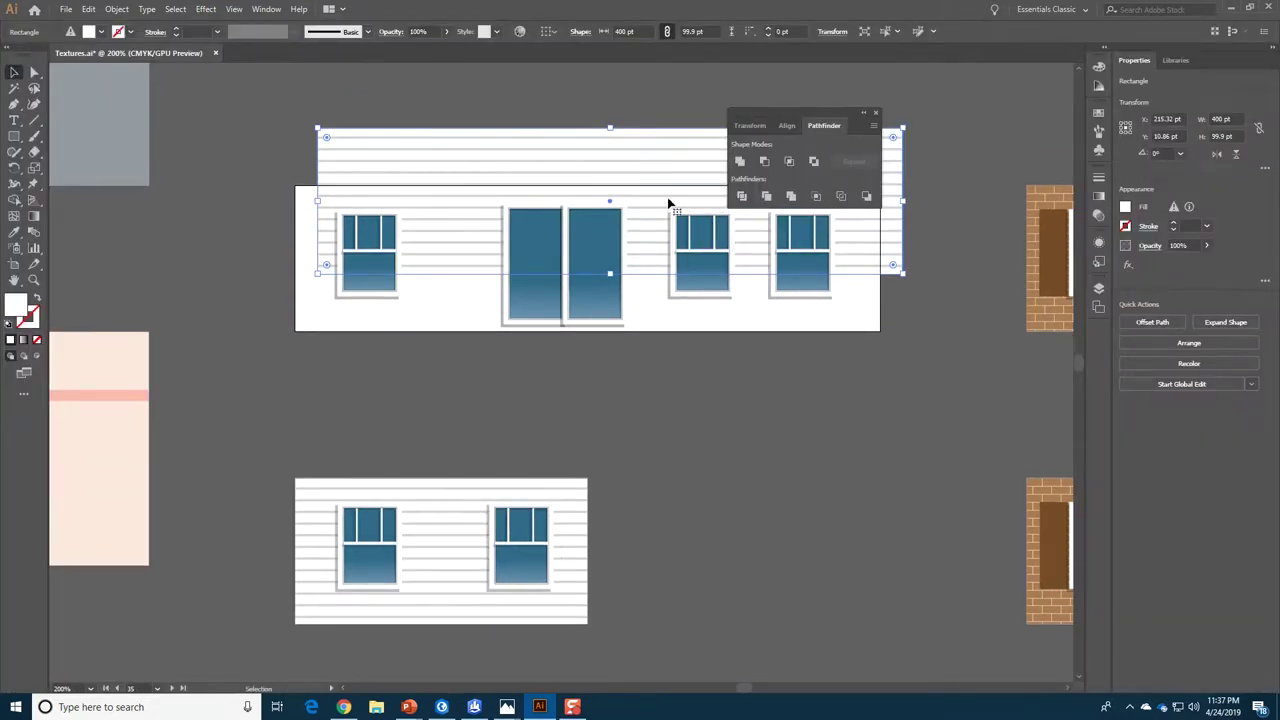
{"action": "key", "text": "ctrl+z"}
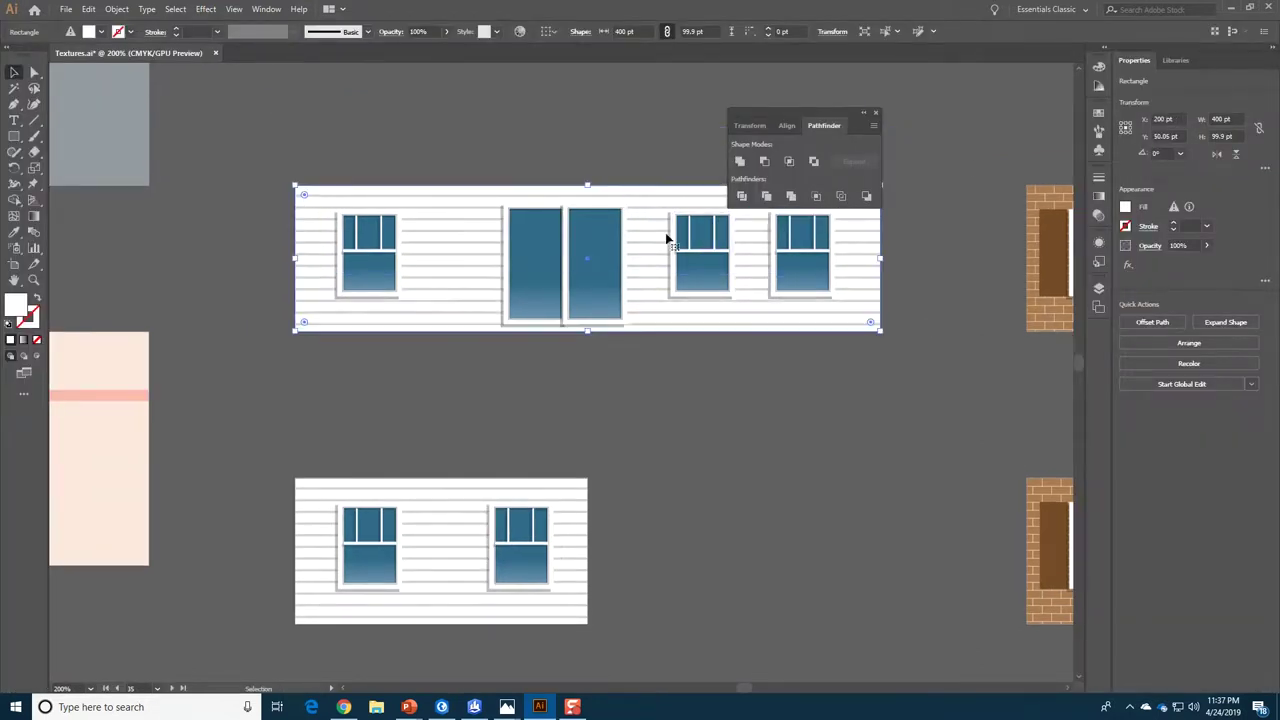
- Select the long brown brick wall rectangle and expand both of its fills in the appearance attributes
{"action": "left_click_drag", "start_coordinate": [932, 332], "coordinate": [686, 343]}
{"action": "left_click", "coordinate": [841, 327]}
{"action": "left_click_drag", "start_coordinate": [841, 327], "coordinate": [761, 346]}
{"action": "key", "text": "ctrl+z"}
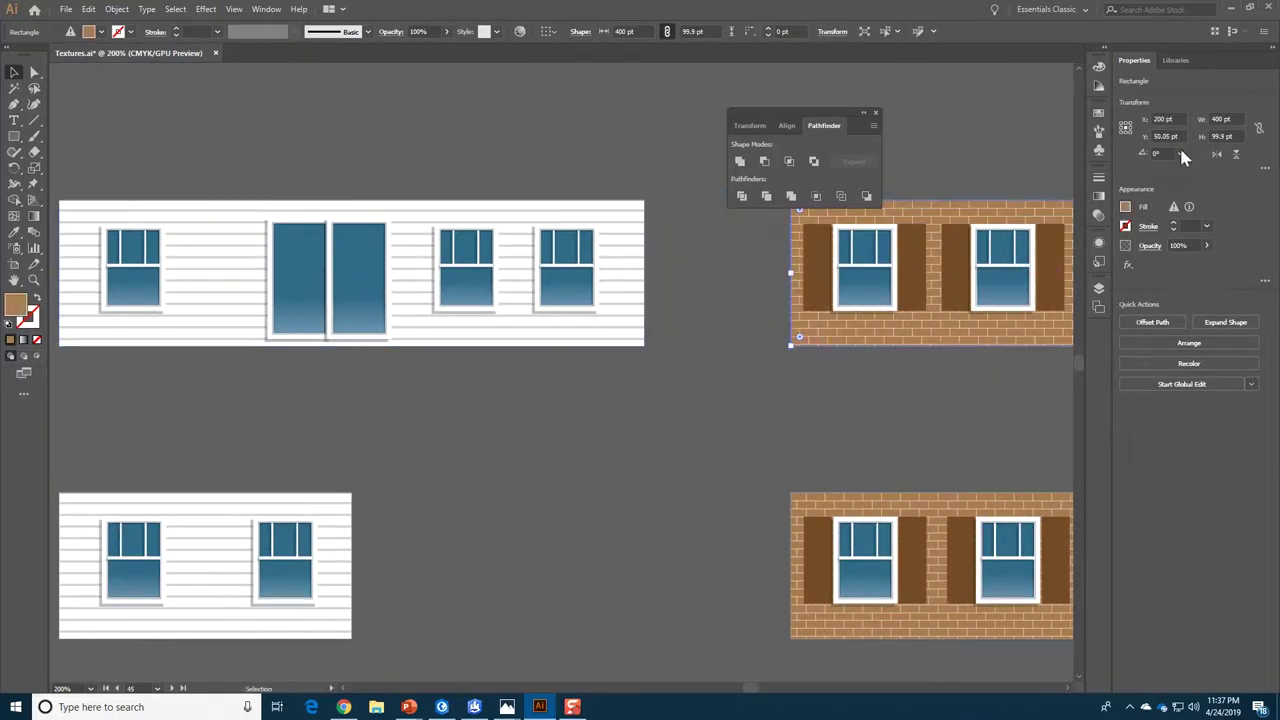
{"action": "left_click", "coordinate": [1099, 263]}
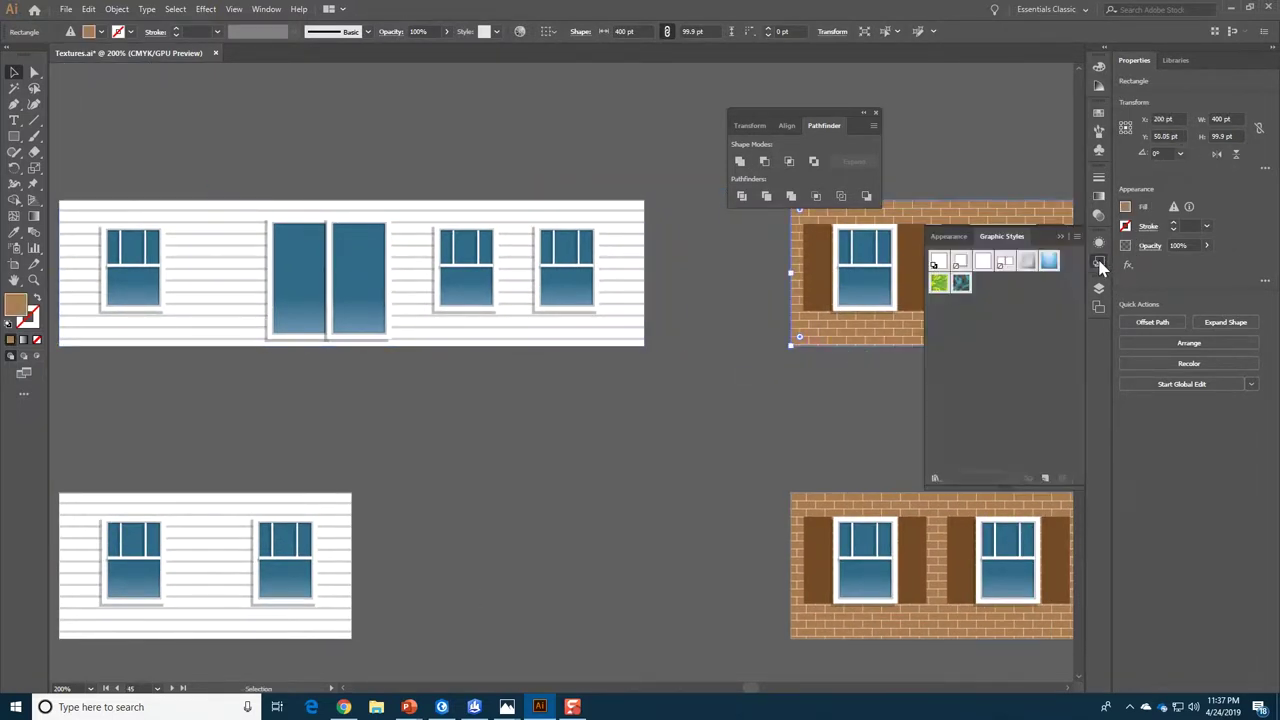
{"action": "left_click", "coordinate": [948, 236]}
{"action": "left_click", "coordinate": [951, 292]}
{"action": "left_click", "coordinate": [952, 326]}
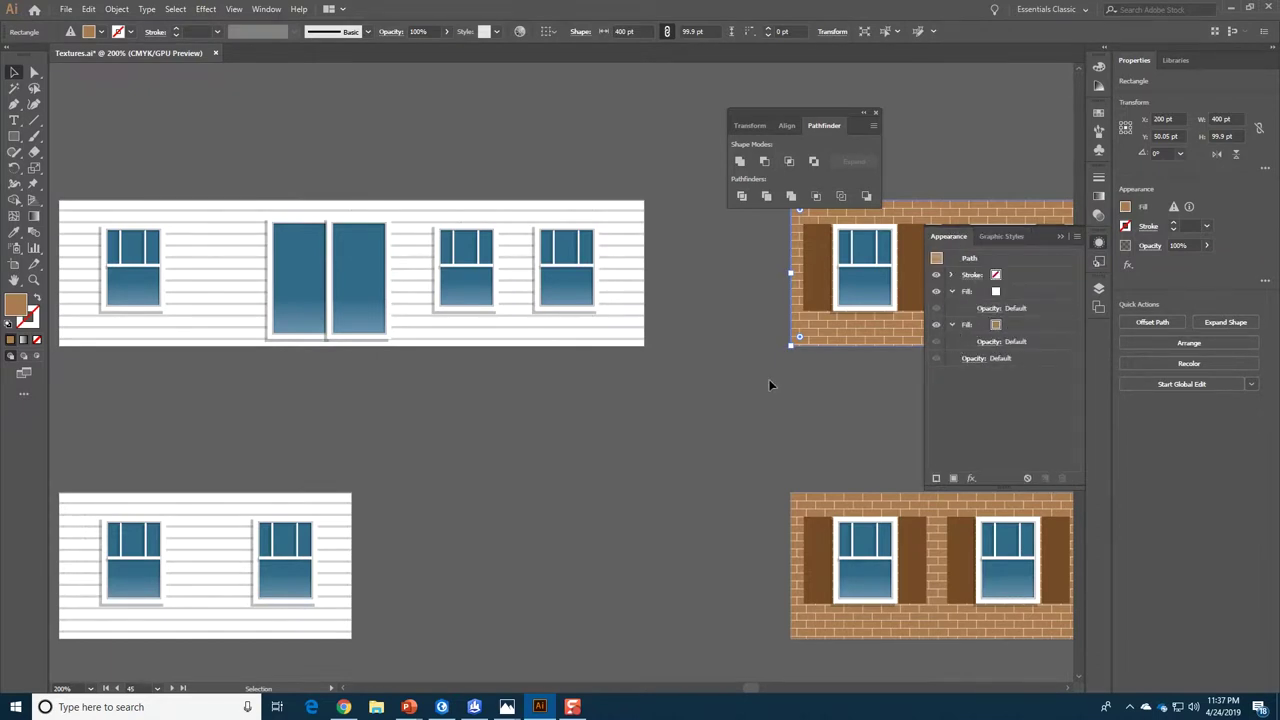
- Display the facade artwork in outline mode with the panels hidden and examine the whole texture collection
{"action": "left_click", "coordinate": [708, 374]}
{"action": "key", "text": "ctrl+y"}
{"action": "key", "text": "Tab"}
{"action": "left_click_drag", "start_coordinate": [686, 380], "coordinate": [987, 293]}
{"action": "scroll", "coordinate": [820, 434], "scroll_direction": "up", "scroll_amount": 5}
{"action": "scroll", "coordinate": [820, 434], "scroll_direction": "left", "scroll_amount": 5}
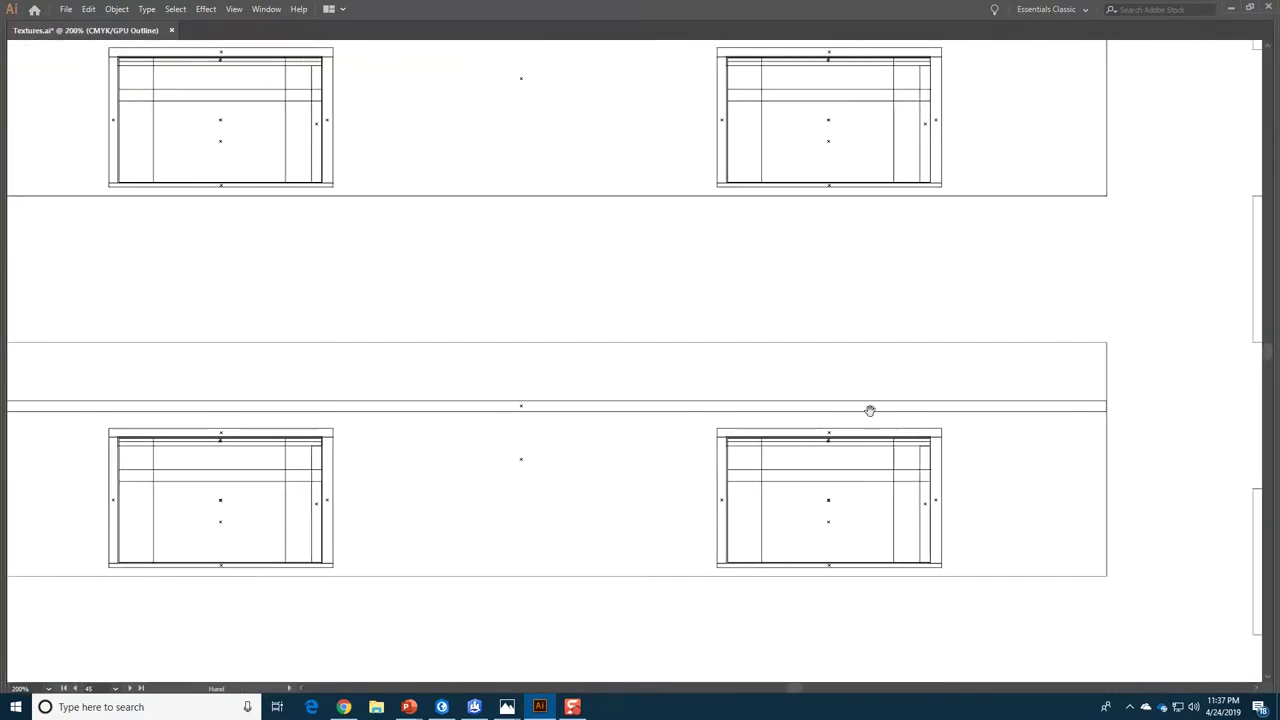
{"action": "key", "text": "ctrl+minus"}
{"action": "key", "text": "ctrl+minus"}
{"action": "key", "text": "ctrl+minus"}
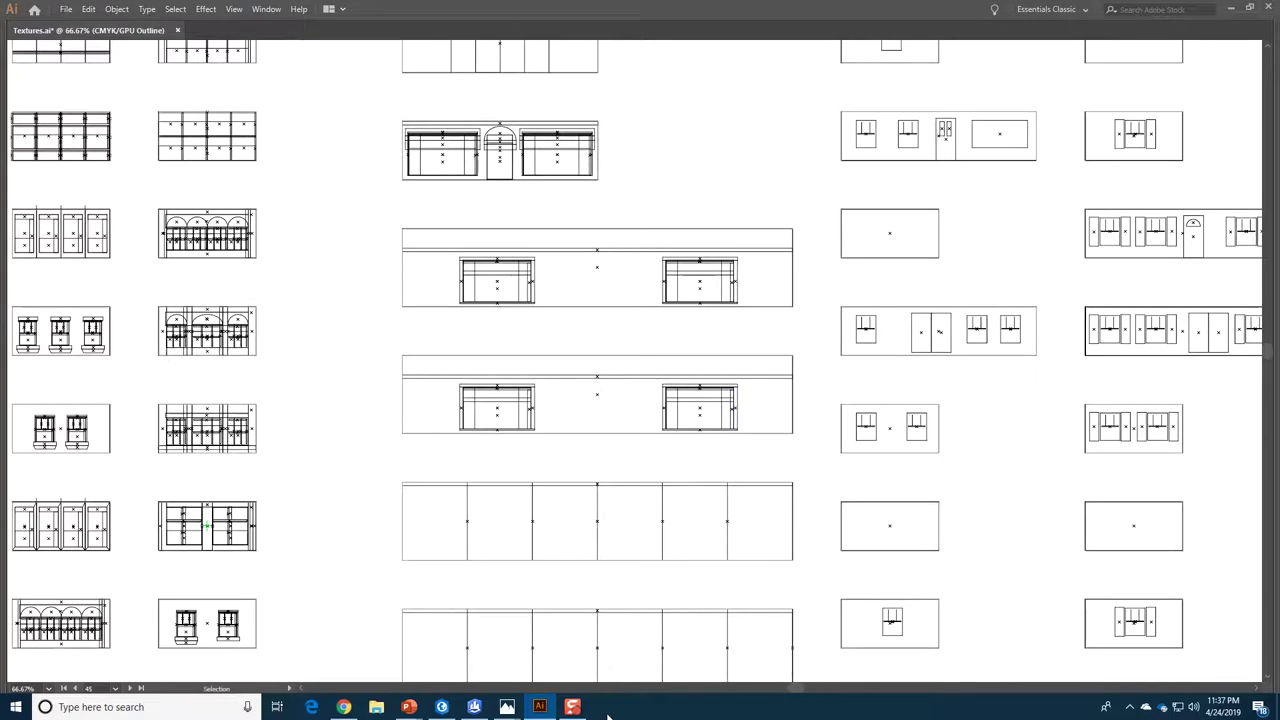
- Examine the generated buildings and surface parking lots in the CityEngine redevelopment scene
{"action": "mouse_move", "coordinate": [408, 705]}
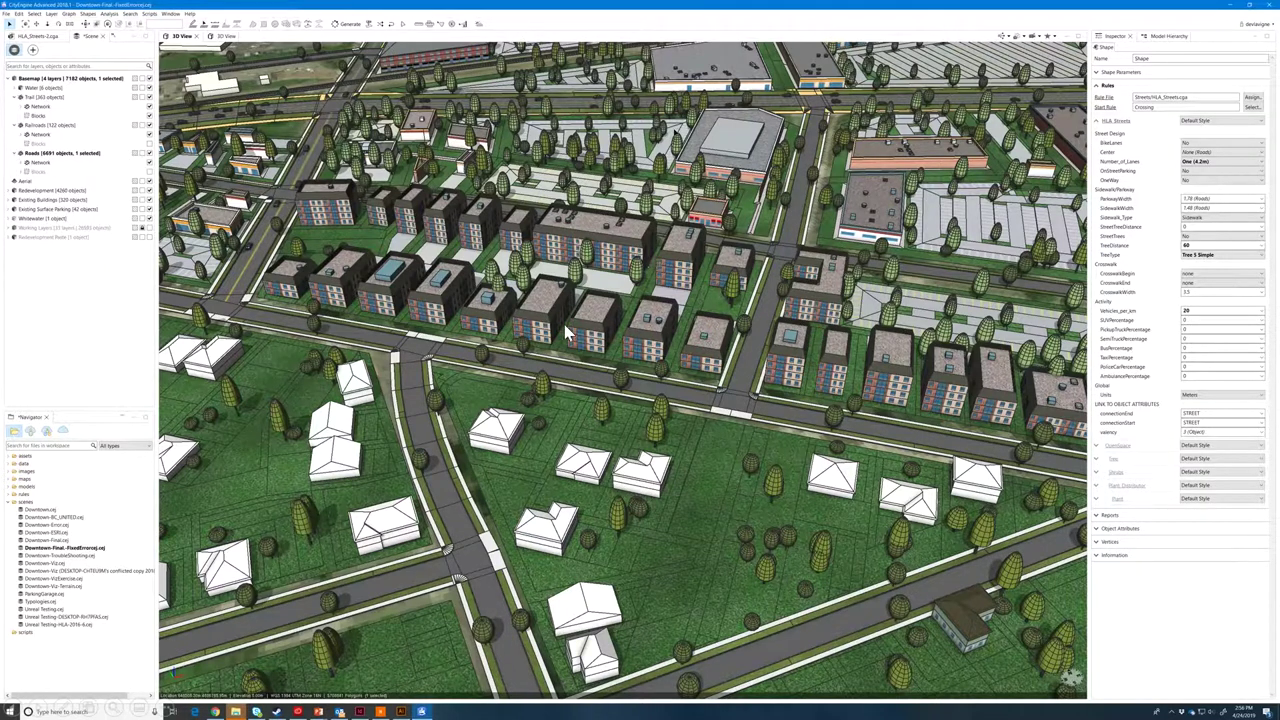
{"action": "left_click", "coordinate": [661, 345]}
{"action": "key", "text": "f"}
{"action": "scroll", "coordinate": [661, 337], "scroll_direction": "down", "scroll_amount": 2}
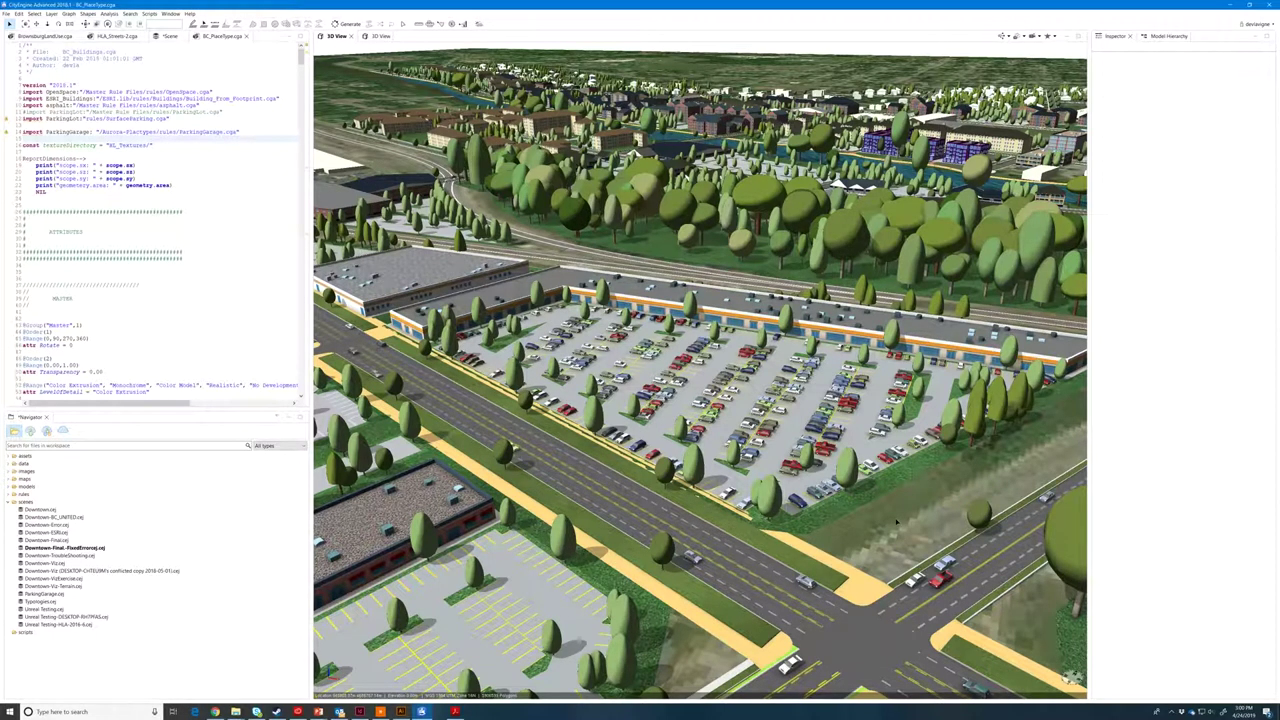
{"action": "left_click", "coordinate": [745, 453]}
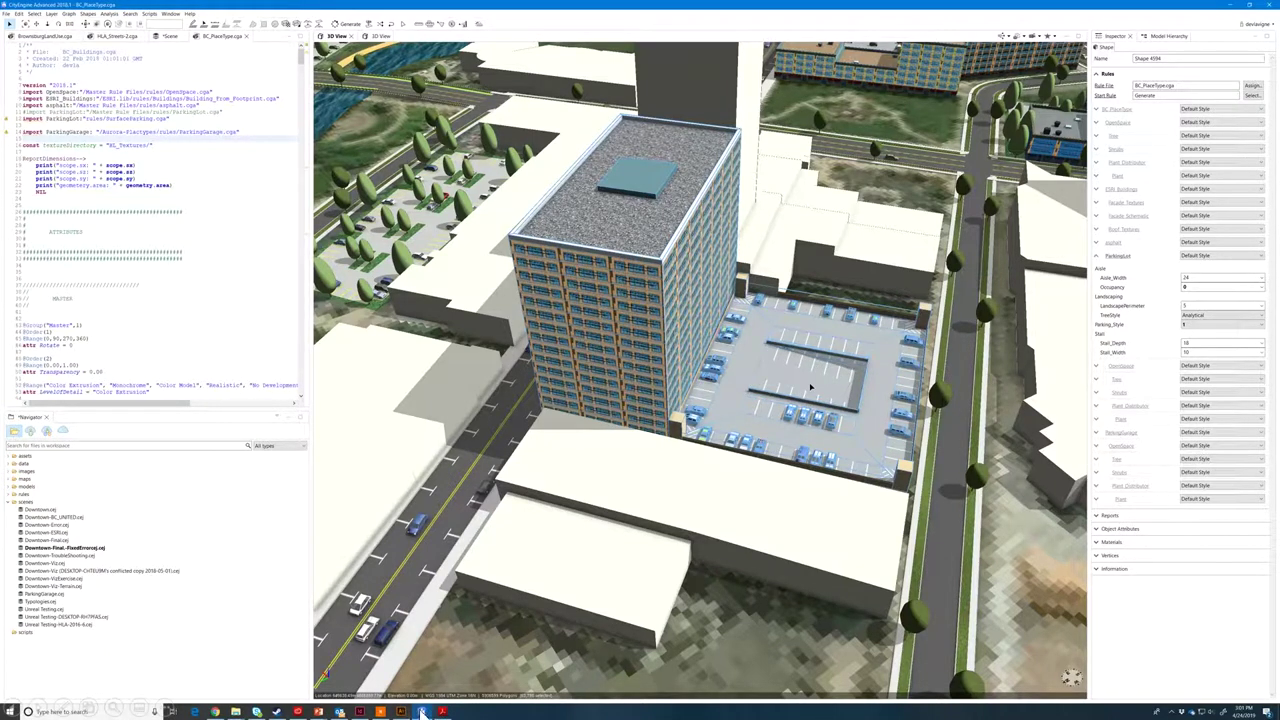
- Switch to the CityEngine scene and inspect the parking garage beside the selected tower
{"action": "key", "text": "alt+Tab"}
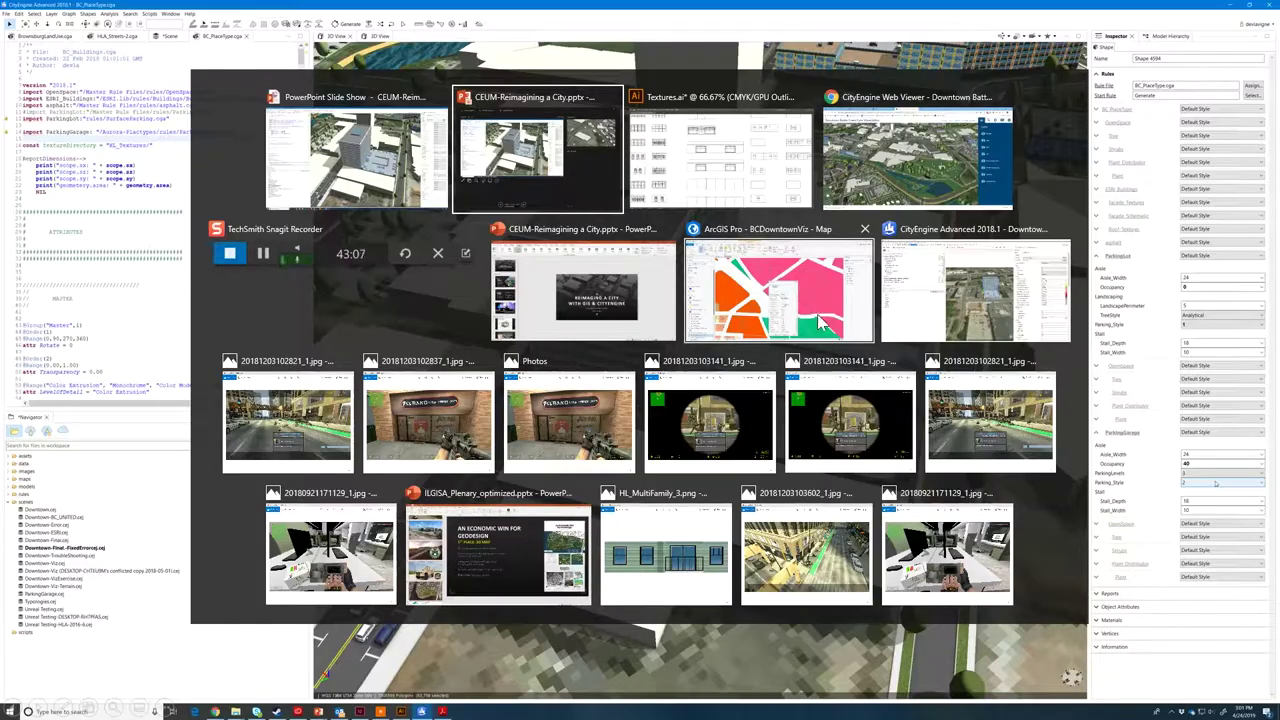
{"action": "left_click", "coordinate": [921, 310]}
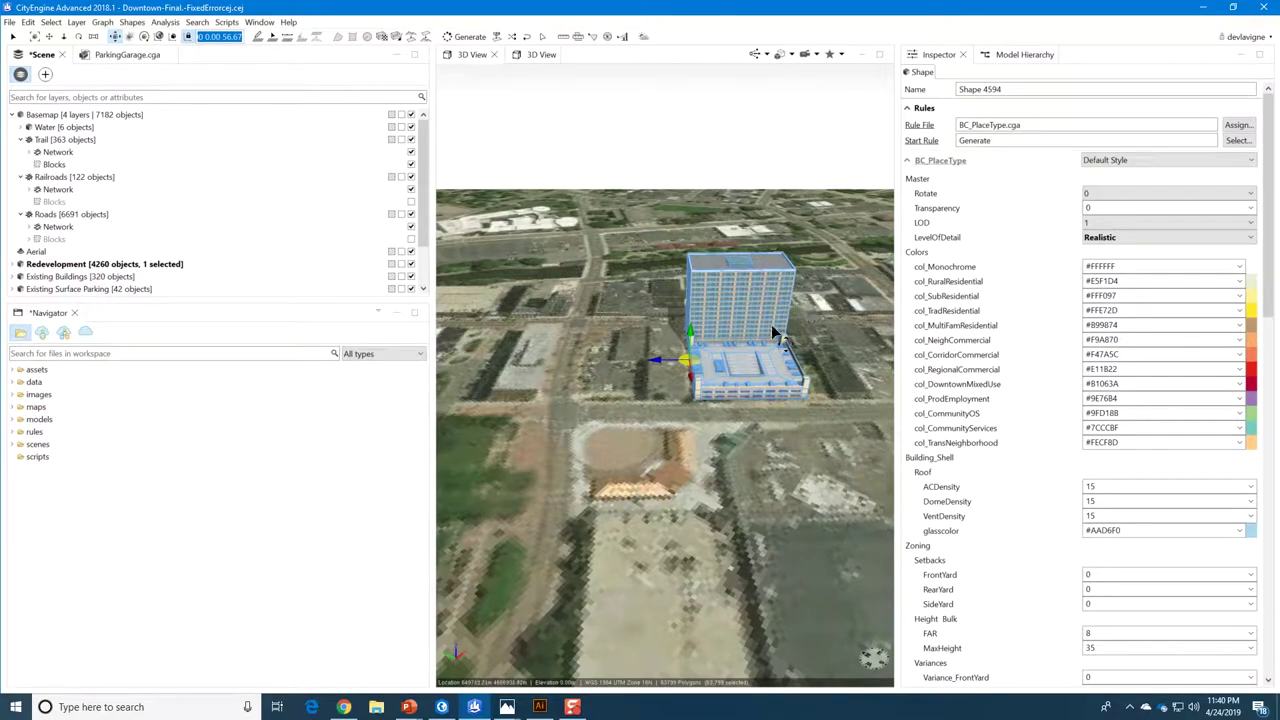
{"action": "scroll", "coordinate": [714, 362], "scroll_direction": "up", "scroll_amount": 3}
{"action": "left_click_drag", "start_coordinate": [714, 362], "coordinate": [690, 425], "text": "alt"}
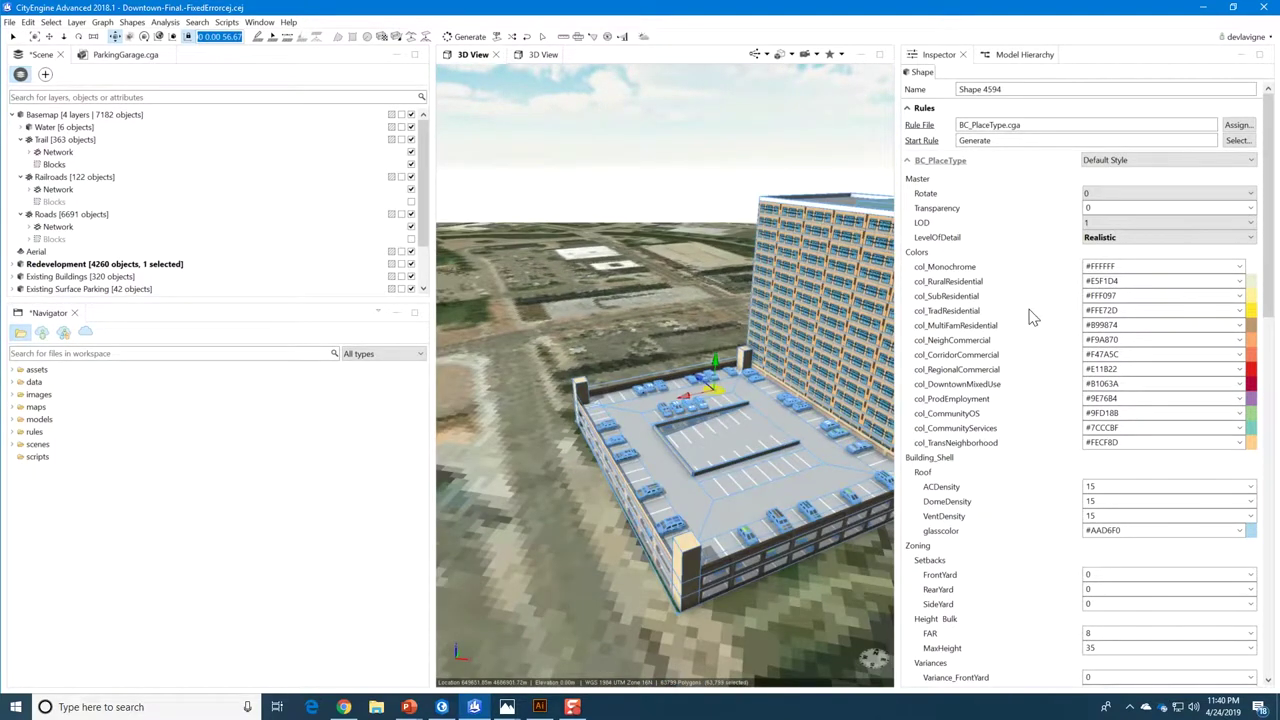
- Expand the ParkingGarage rule attributes of the selected shape and set ParkingLevels to 10
{"action": "left_click", "coordinate": [917, 161]}
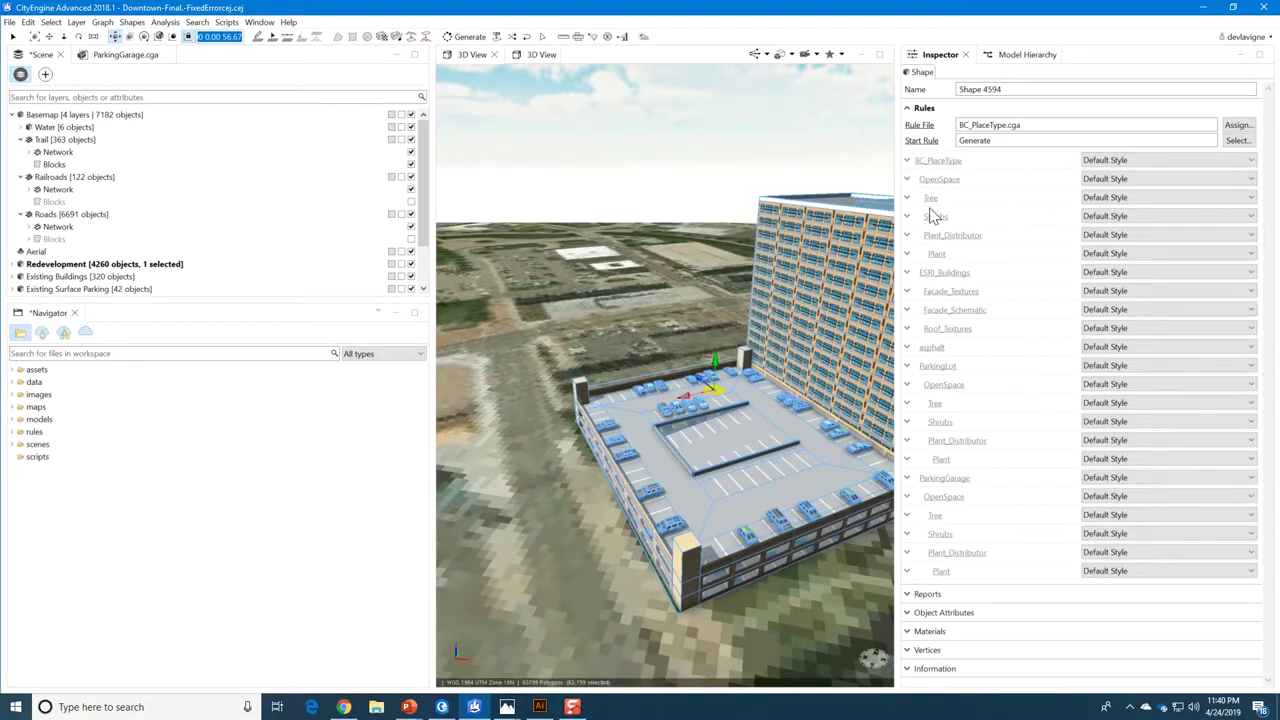
{"action": "left_click", "coordinate": [907, 478]}
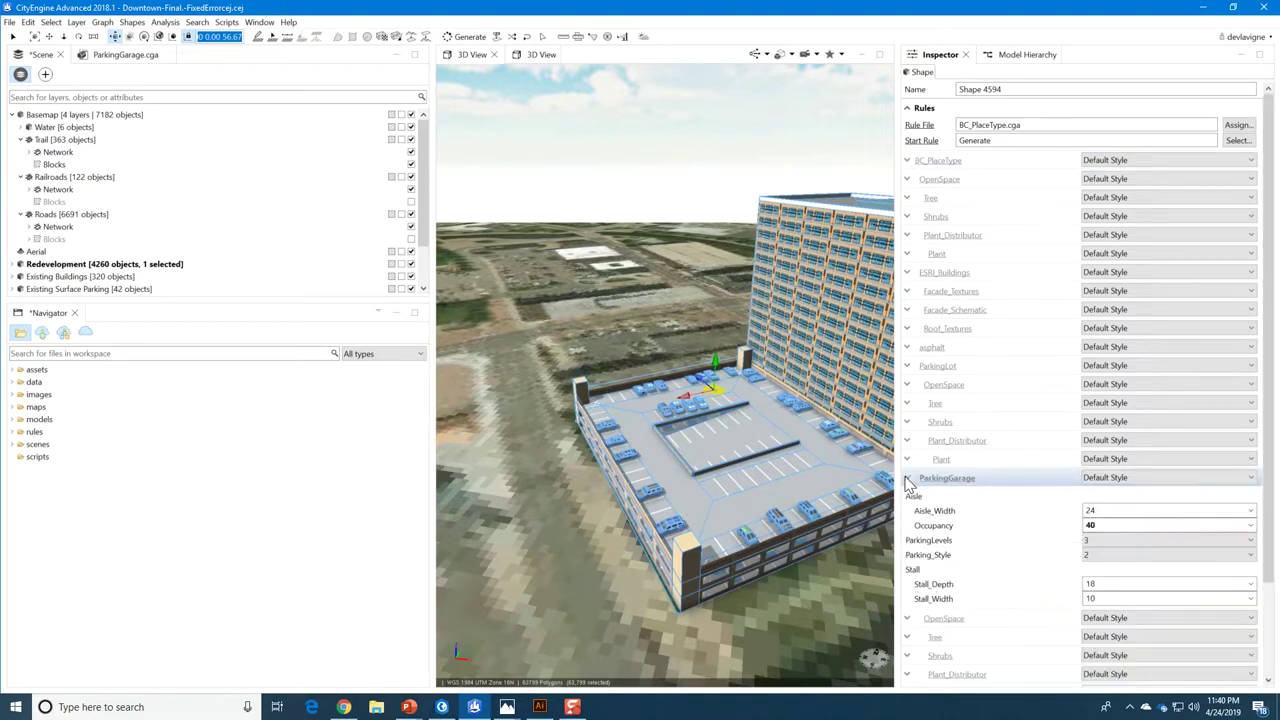
{"action": "scroll", "coordinate": [1040, 512], "scroll_direction": "down", "scroll_amount": 2}
{"action": "left_click", "coordinate": [1128, 418]}
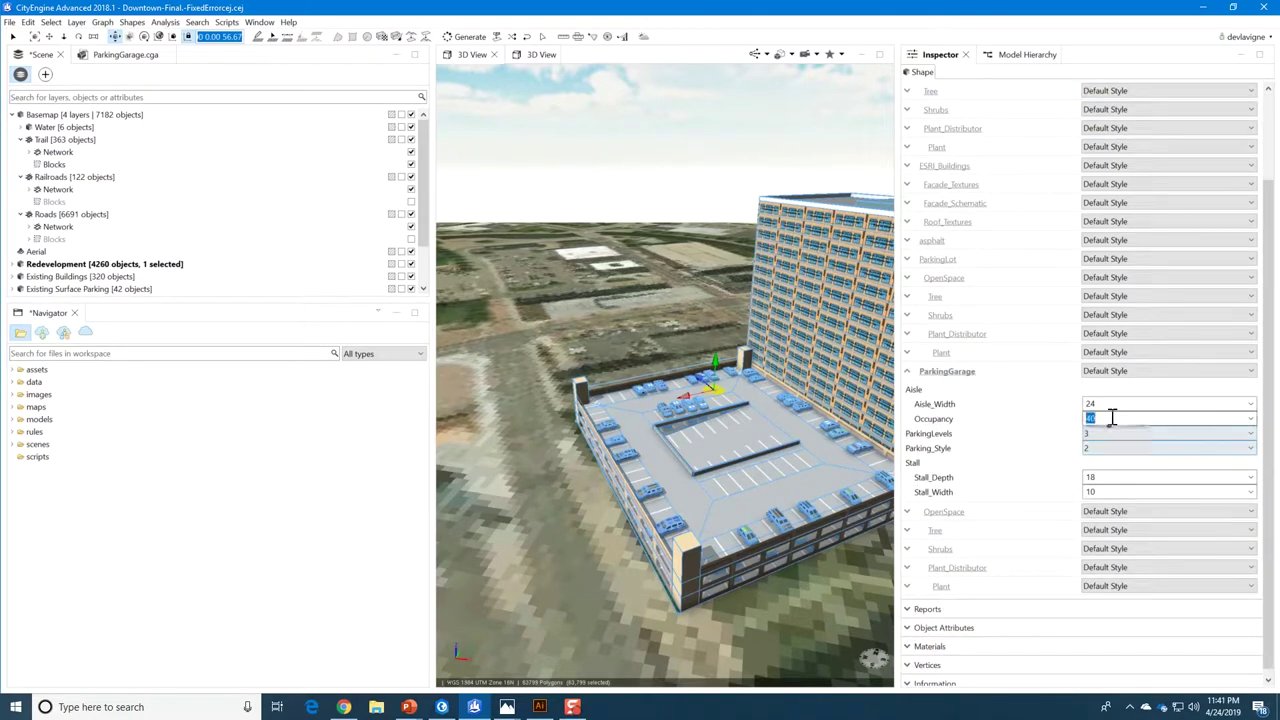
{"action": "left_click", "coordinate": [1114, 436]}
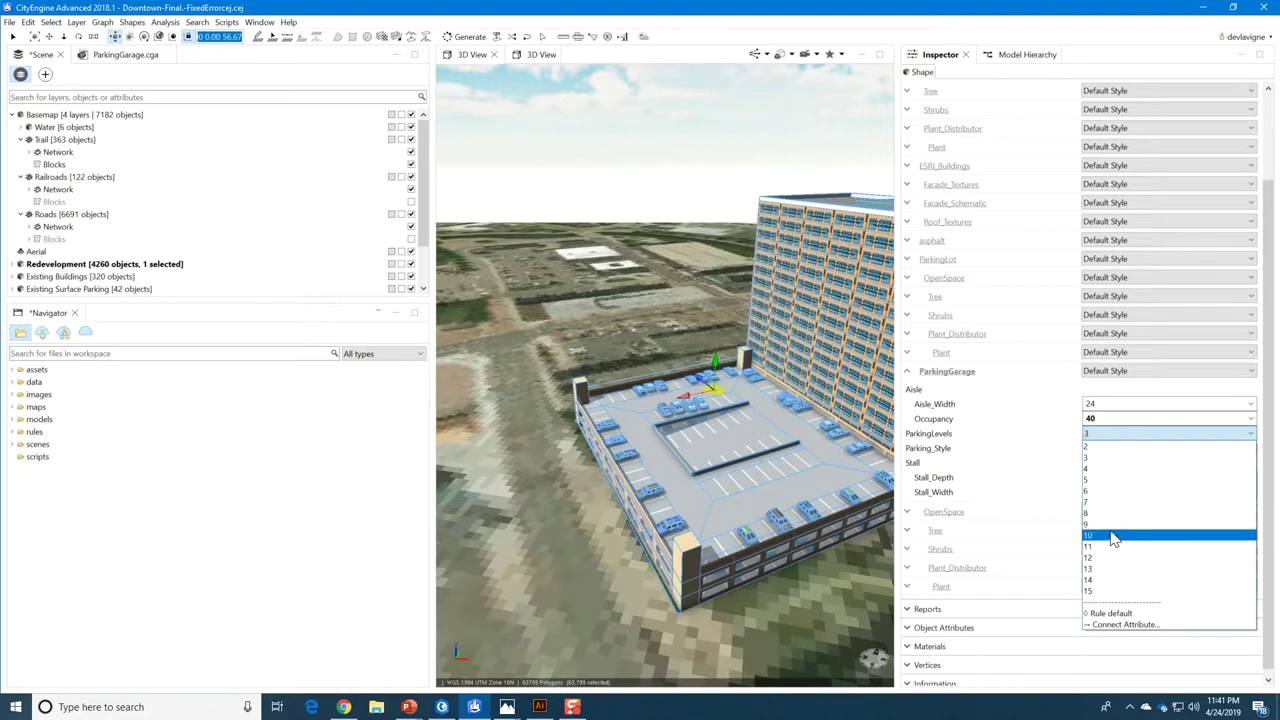
{"action": "left_click", "coordinate": [1113, 533]}
- Examine the regenerated parking garage's facade, rooftop and parked cars from several angles, both selected and deselected
{"action": "scroll", "coordinate": [787, 438], "scroll_direction": "down", "scroll_amount": 3}
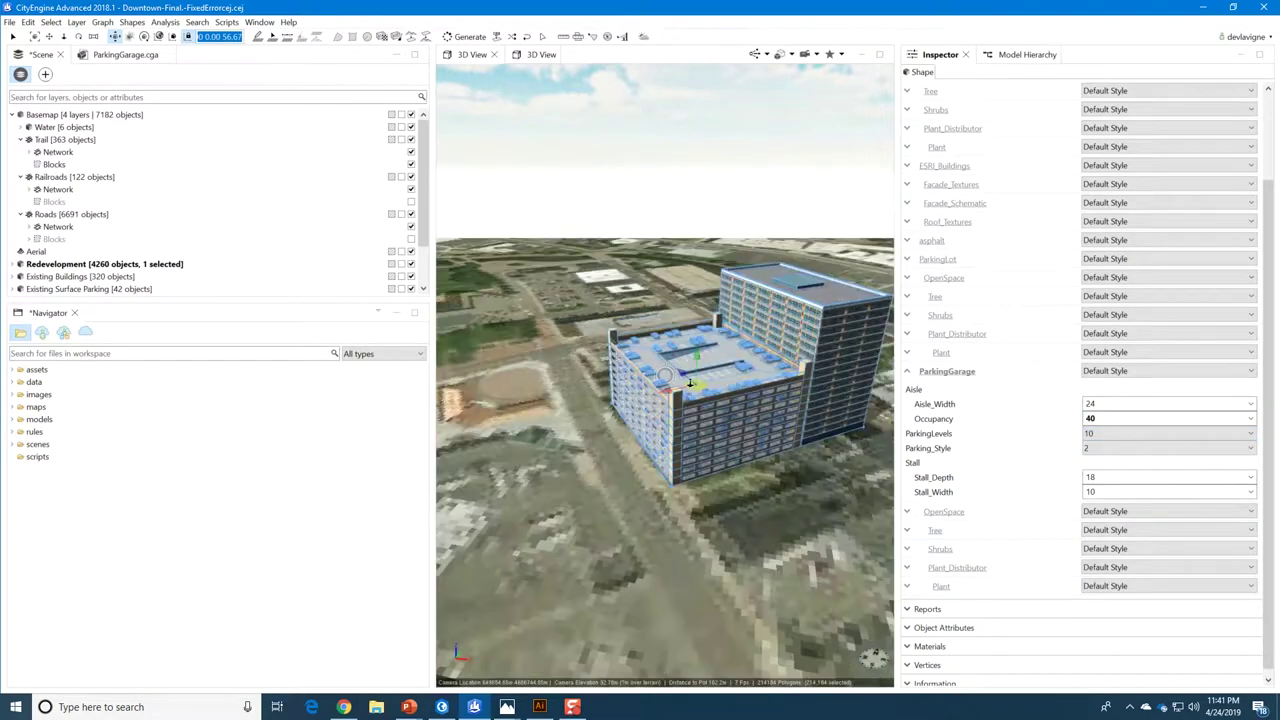
{"action": "mouse_move", "coordinate": [700, 340]}
{"action": "left_mouse_down", "text": "alt"}
{"action": "mouse_move", "coordinate": [634, 400]}
{"action": "mouse_move", "coordinate": [688, 366]}
{"action": "mouse_move", "coordinate": [693, 347]}
{"action": "mouse_move", "coordinate": [708, 397]}
{"action": "mouse_move", "coordinate": [755, 366]}
{"action": "mouse_move", "coordinate": [680, 398]}
{"action": "left_mouse_up", "text": "alt"}
{"action": "scroll", "coordinate": [634, 400], "scroll_direction": "up", "scroll_amount": 3}
{"action": "scroll", "coordinate": [686, 374], "scroll_direction": "up", "scroll_amount": 4}
{"action": "scroll", "coordinate": [686, 428], "scroll_direction": "down", "scroll_amount": 6}
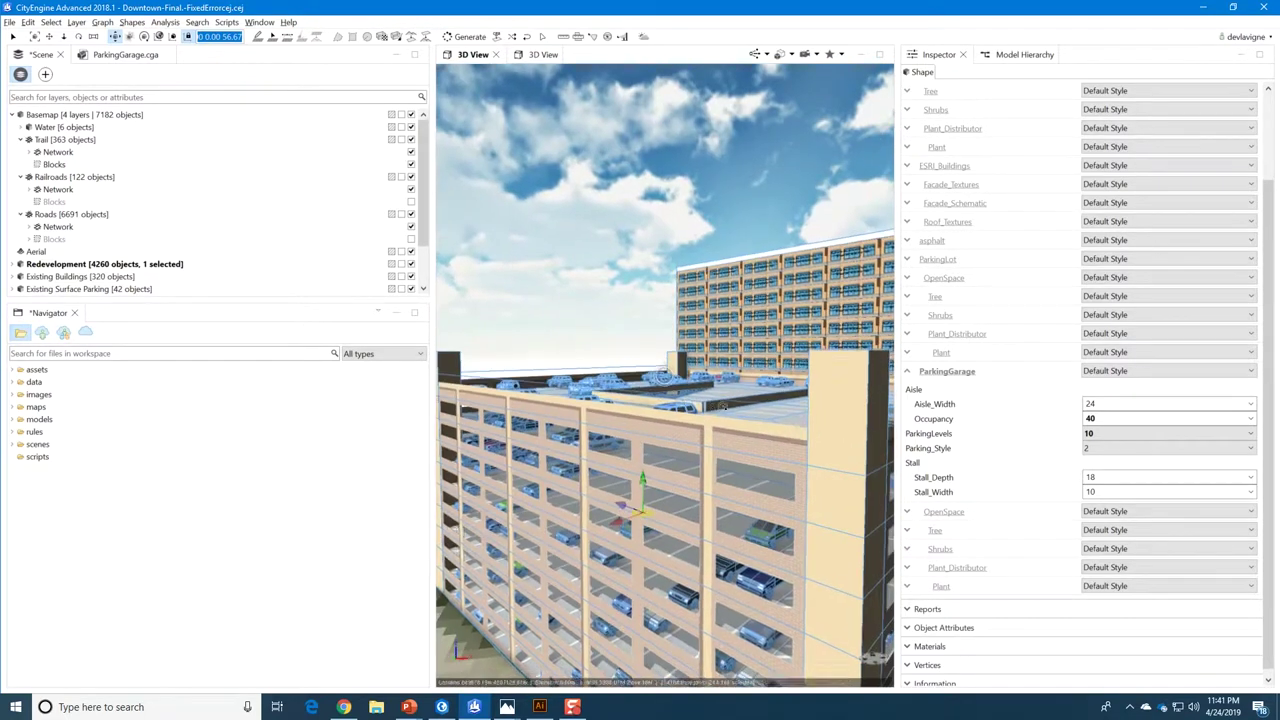
{"action": "scroll", "coordinate": [665, 451], "scroll_direction": "up", "scroll_amount": 5}
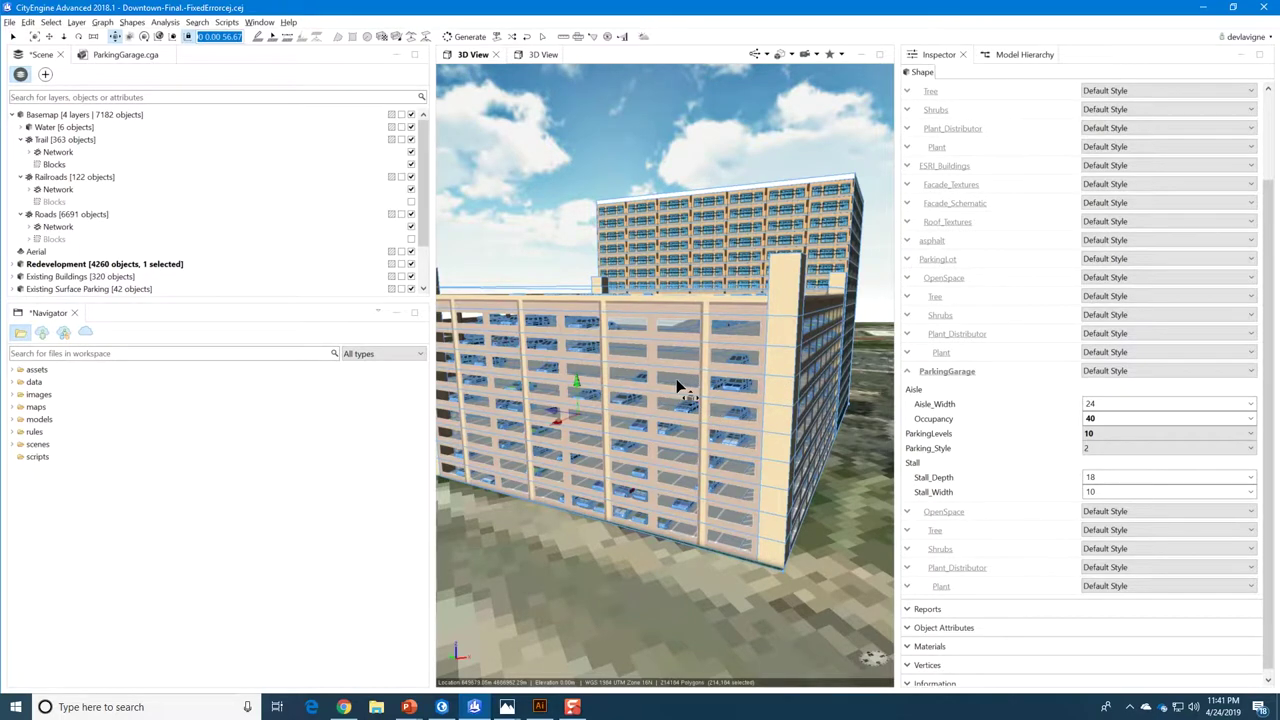
{"action": "key", "text": "f"}
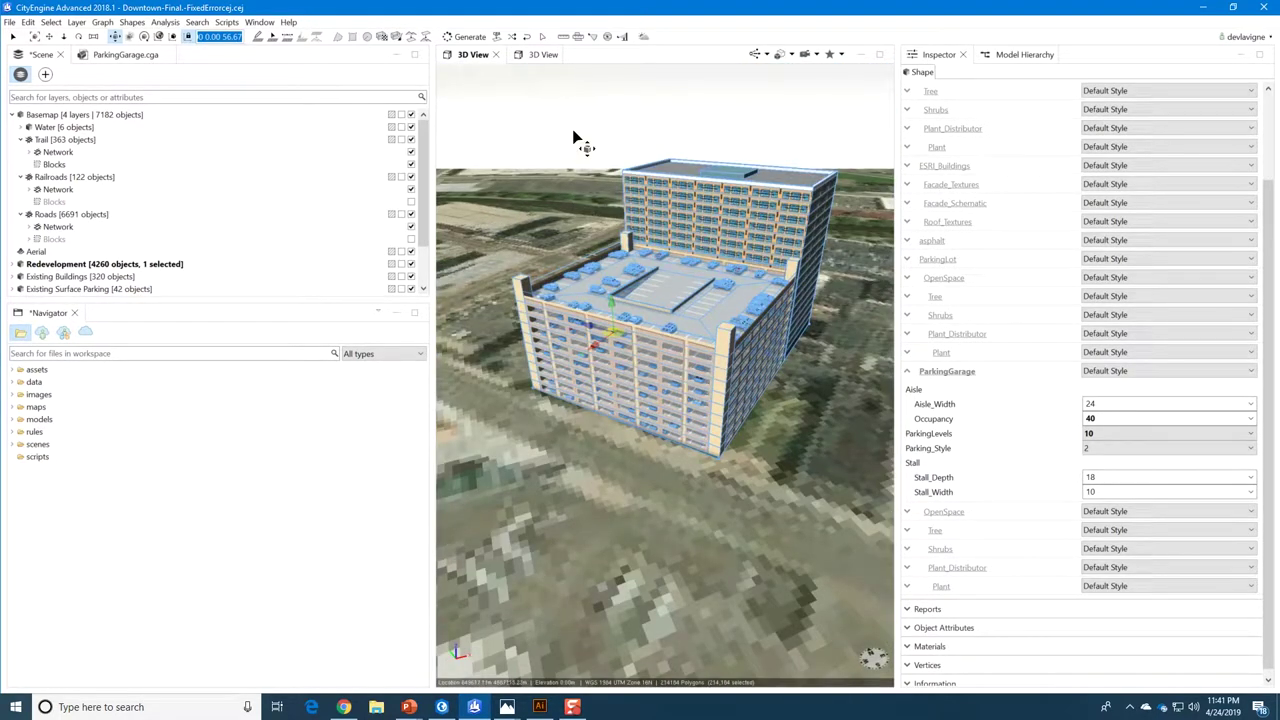
{"action": "left_click", "coordinate": [575, 138]}
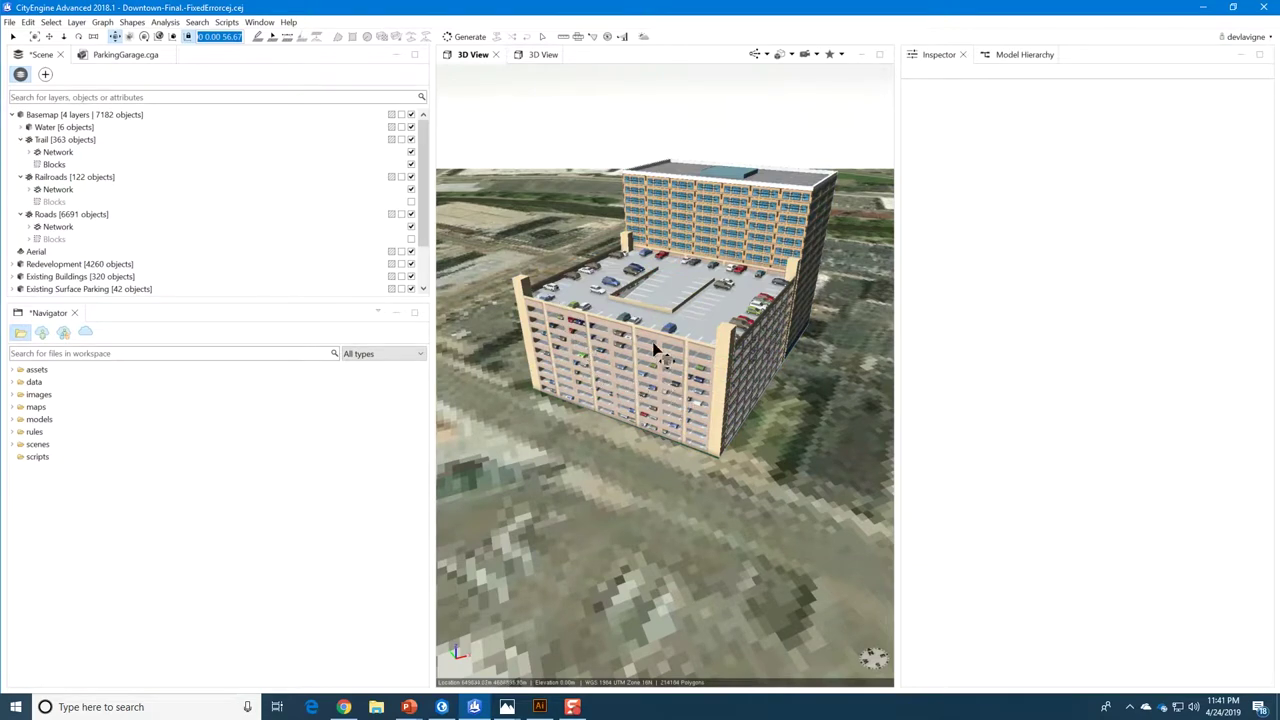
{"action": "scroll", "coordinate": [668, 366], "scroll_direction": "up", "scroll_amount": 10}
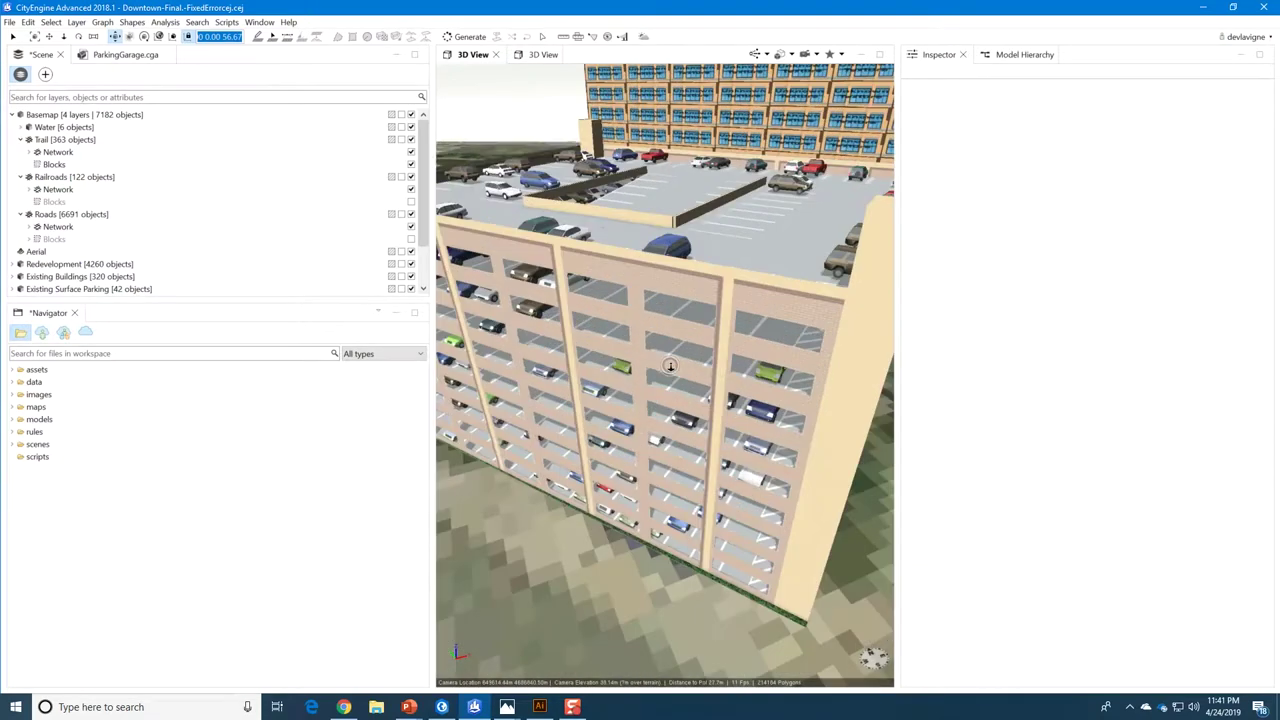
{"action": "left_click_drag", "start_coordinate": [688, 316], "coordinate": [718, 304], "text": "alt"}
- Reselect the parking garage shape and undo the ParkingLevels change
{"action": "left_click", "coordinate": [724, 436]}
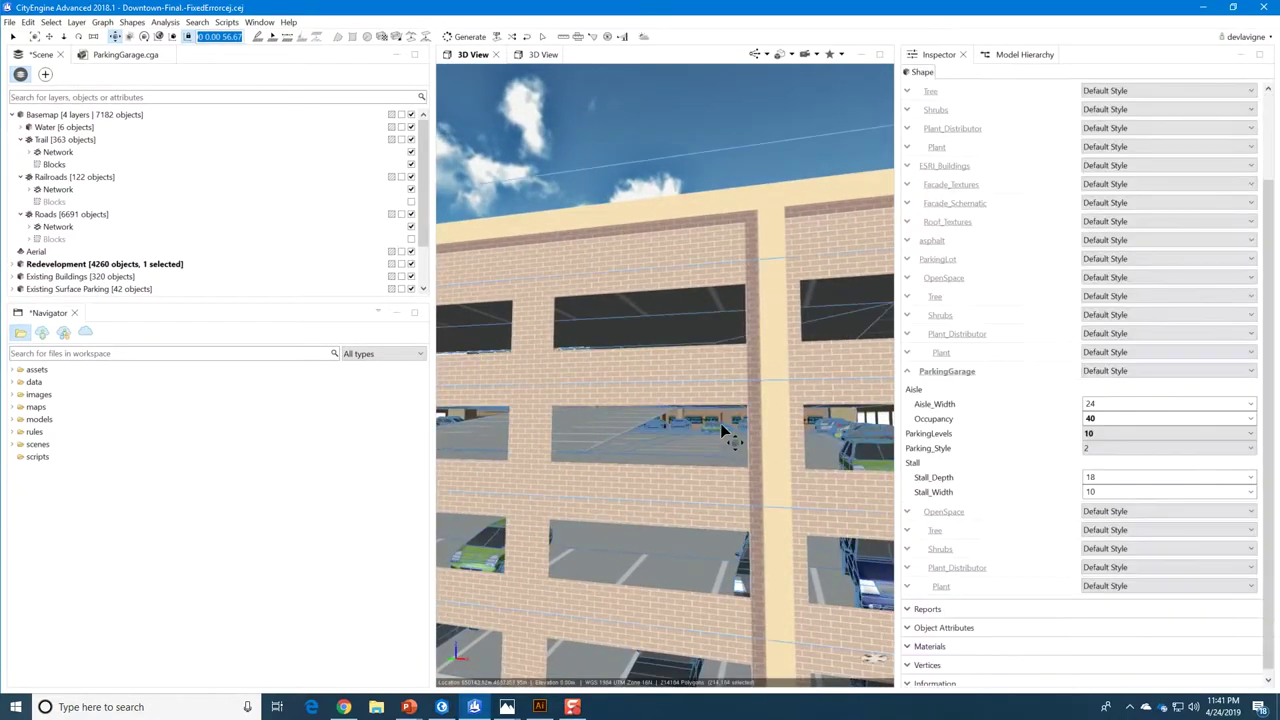
{"action": "key", "text": "f"}
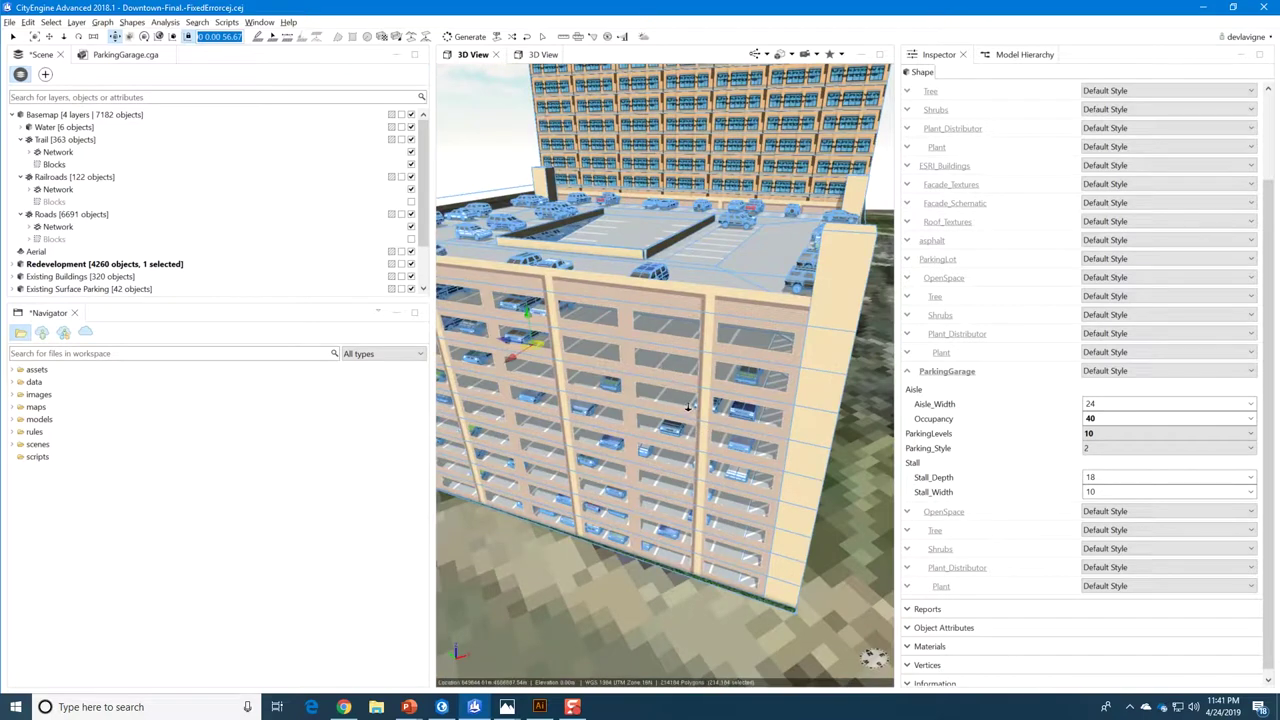
{"action": "scroll", "coordinate": [790, 266], "scroll_direction": "down", "scroll_amount": 3}
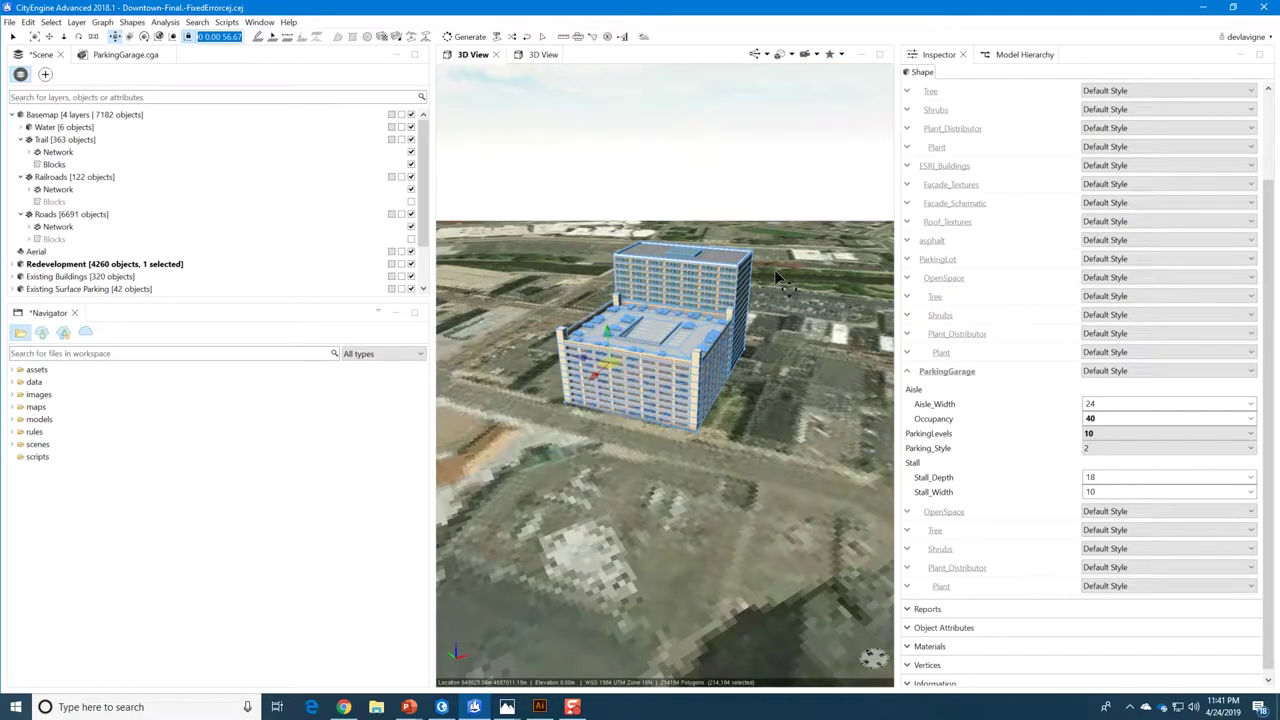
{"action": "key", "text": "ctrl+z"}
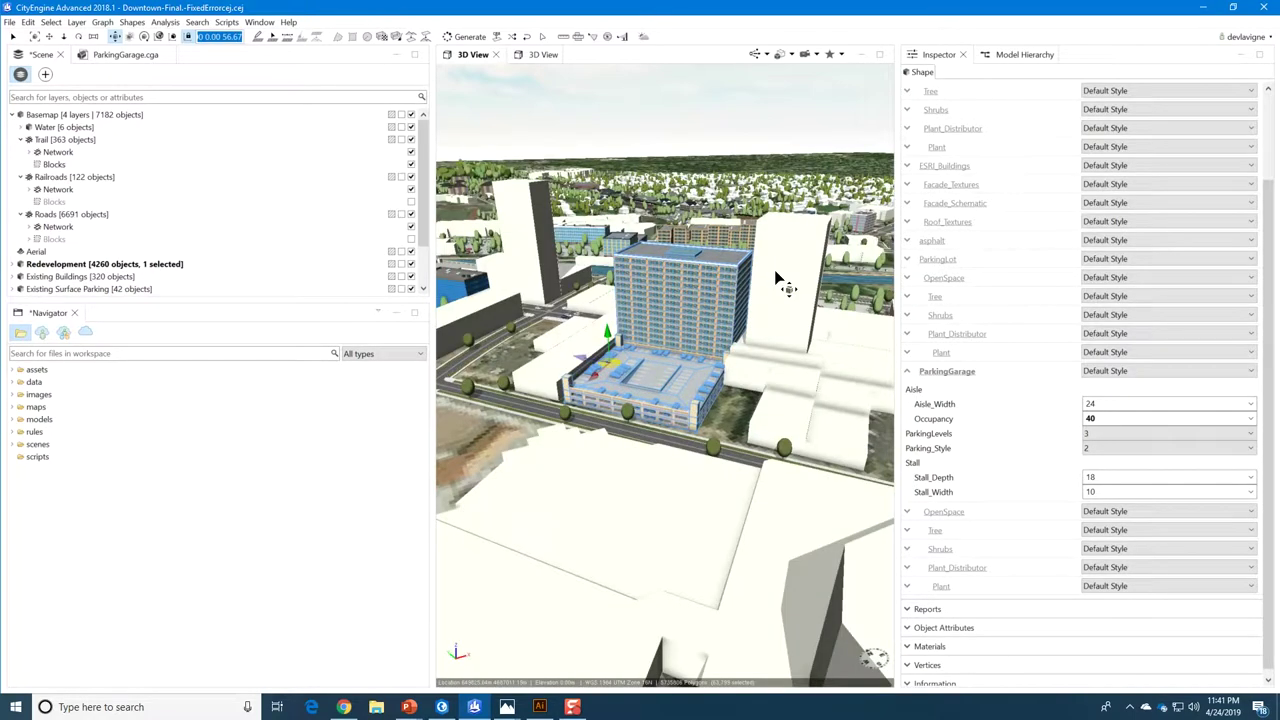
- Select a building in the curved cluster beside the river and inspect its facade and roof up close
{"action": "scroll", "coordinate": [645, 440], "scroll_direction": "down", "scroll_amount": 10}
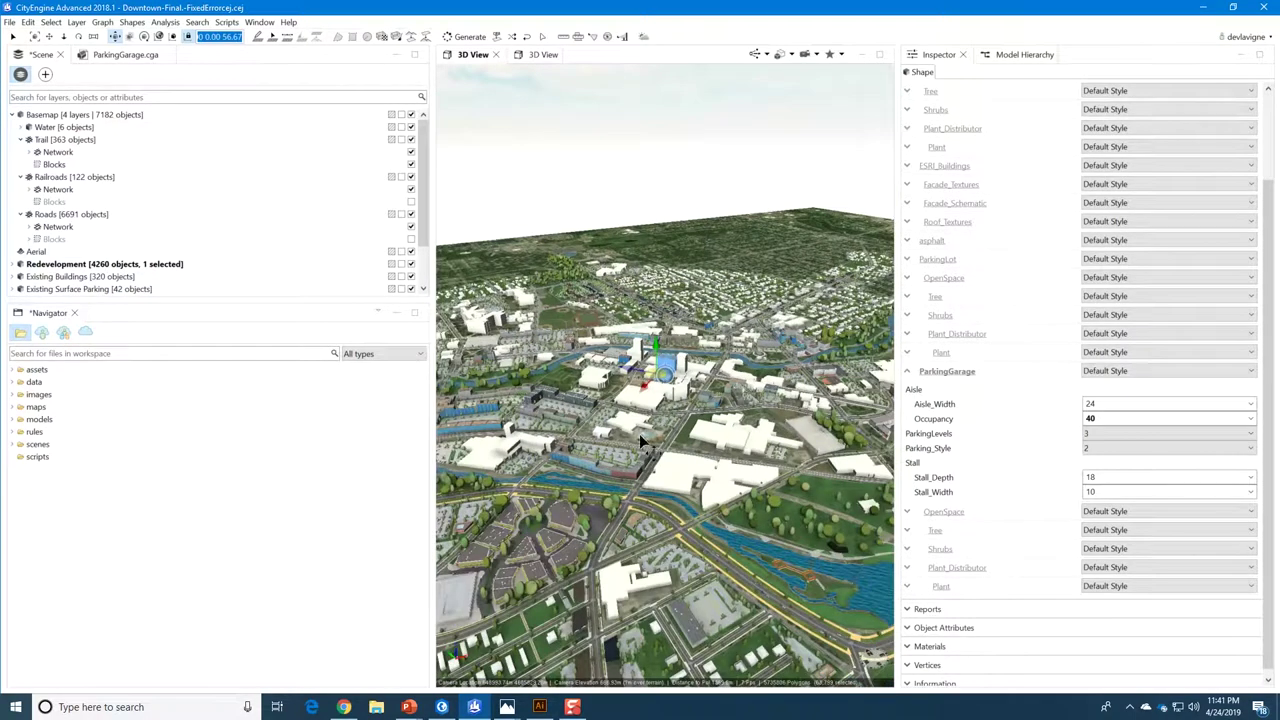
{"action": "scroll", "coordinate": [649, 374], "scroll_direction": "up", "scroll_amount": 8}
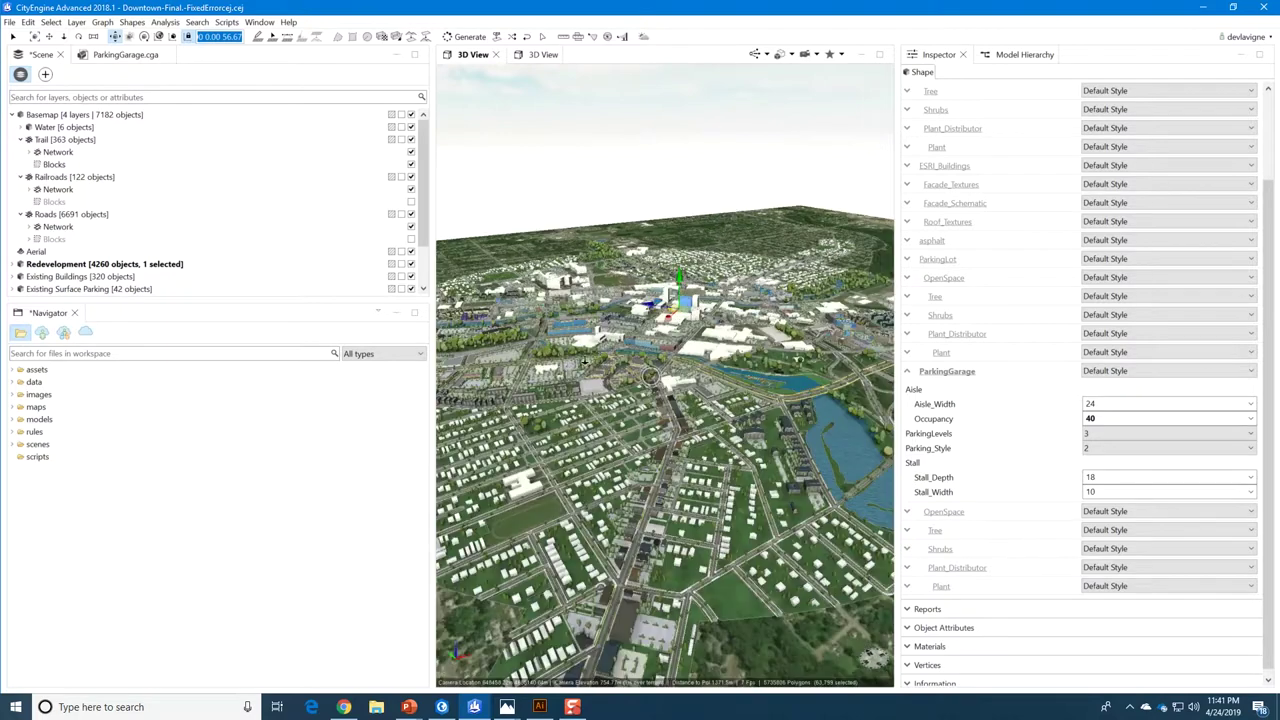
{"action": "scroll", "coordinate": [655, 384], "scroll_direction": "up", "scroll_amount": 4}
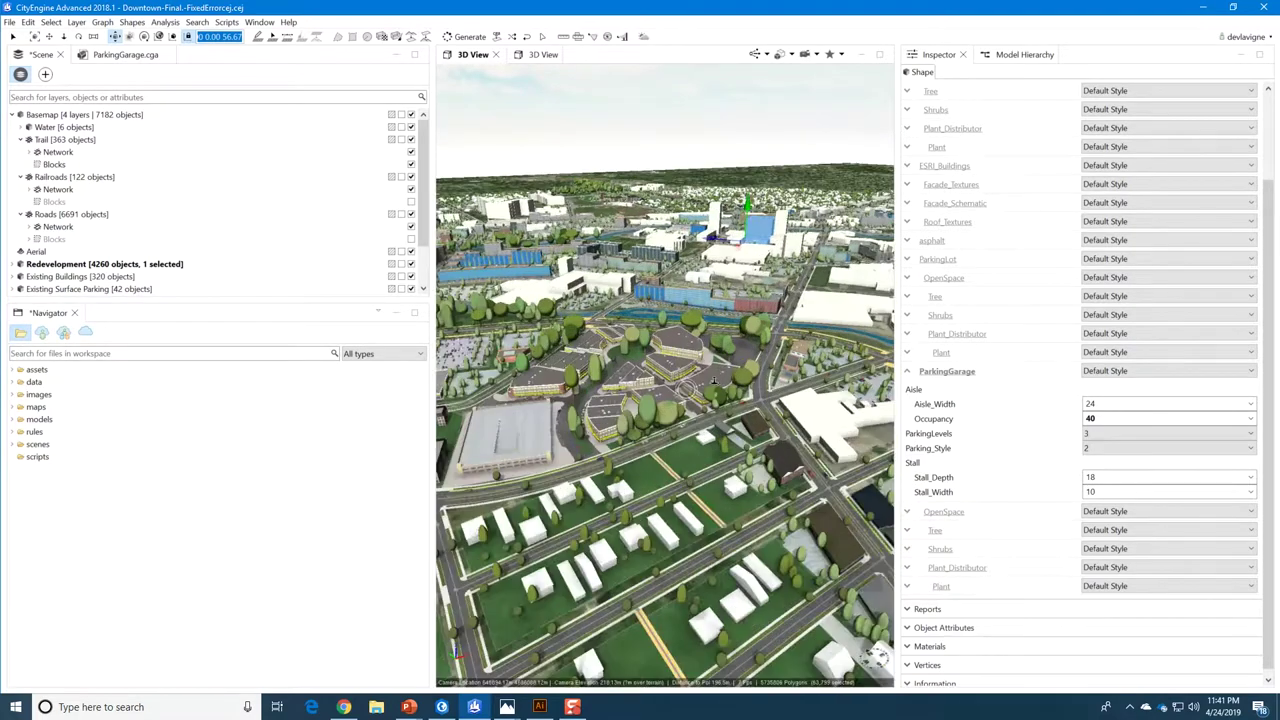
{"action": "scroll", "coordinate": [665, 375], "scroll_direction": "up", "scroll_amount": 3}
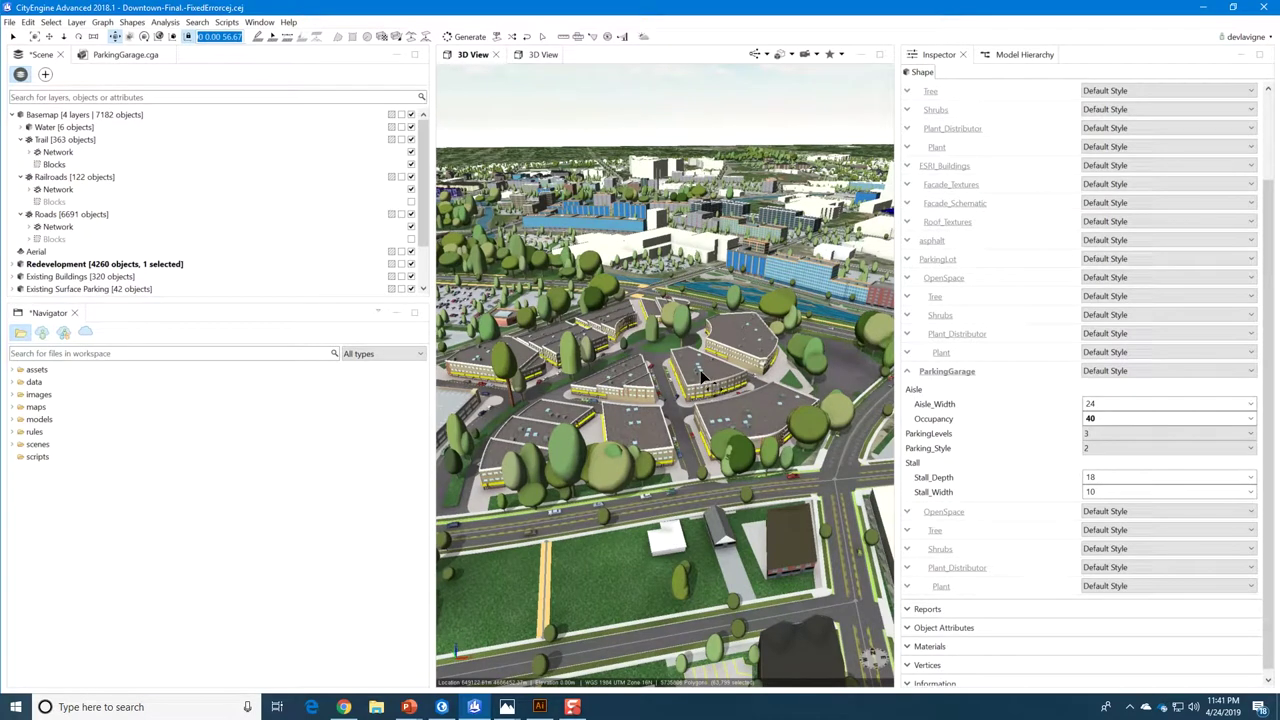
{"action": "left_click", "coordinate": [703, 374]}
{"action": "scroll", "coordinate": [705, 384], "scroll_direction": "up", "scroll_amount": 1}
{"action": "scroll", "coordinate": [707, 389], "scroll_direction": "up", "scroll_amount": 4}
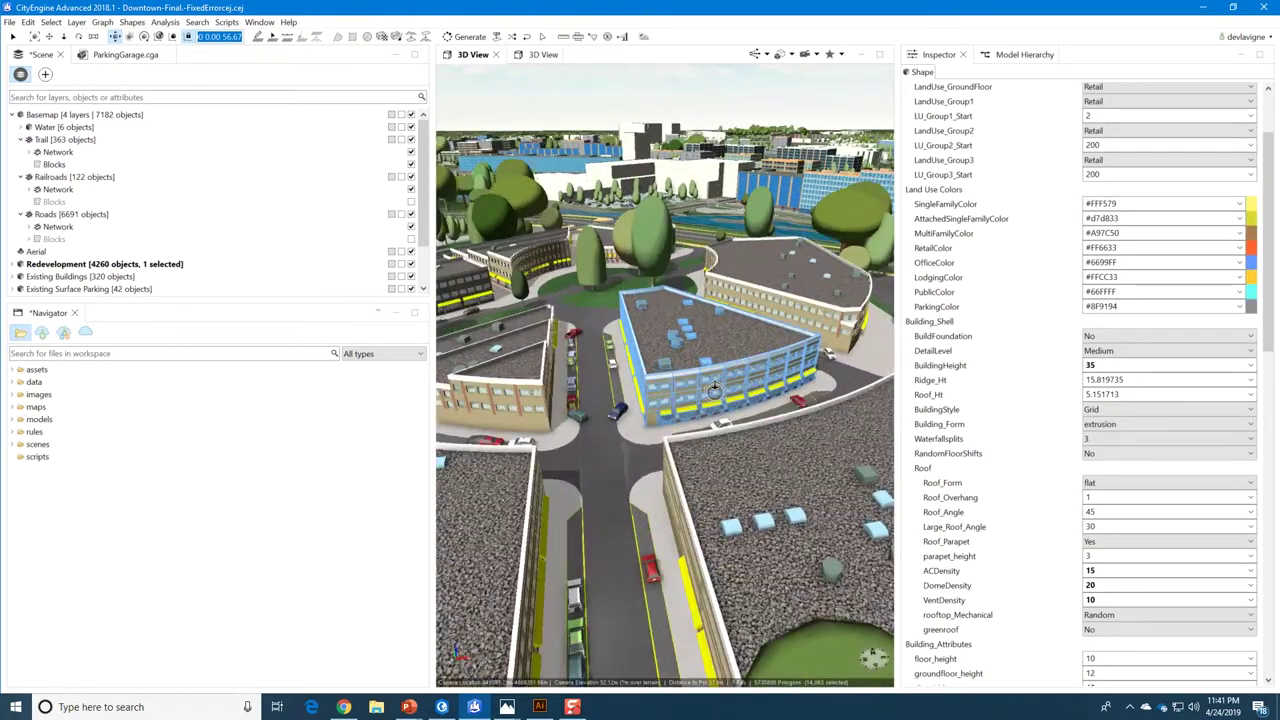
{"action": "left_click_drag", "start_coordinate": [700, 406], "coordinate": [860, 403], "text": "alt"}
- Select the large parking garage shape beside the curved building cluster to view its rule attributes
{"action": "scroll", "coordinate": [690, 377], "scroll_direction": "down", "scroll_amount": 8}
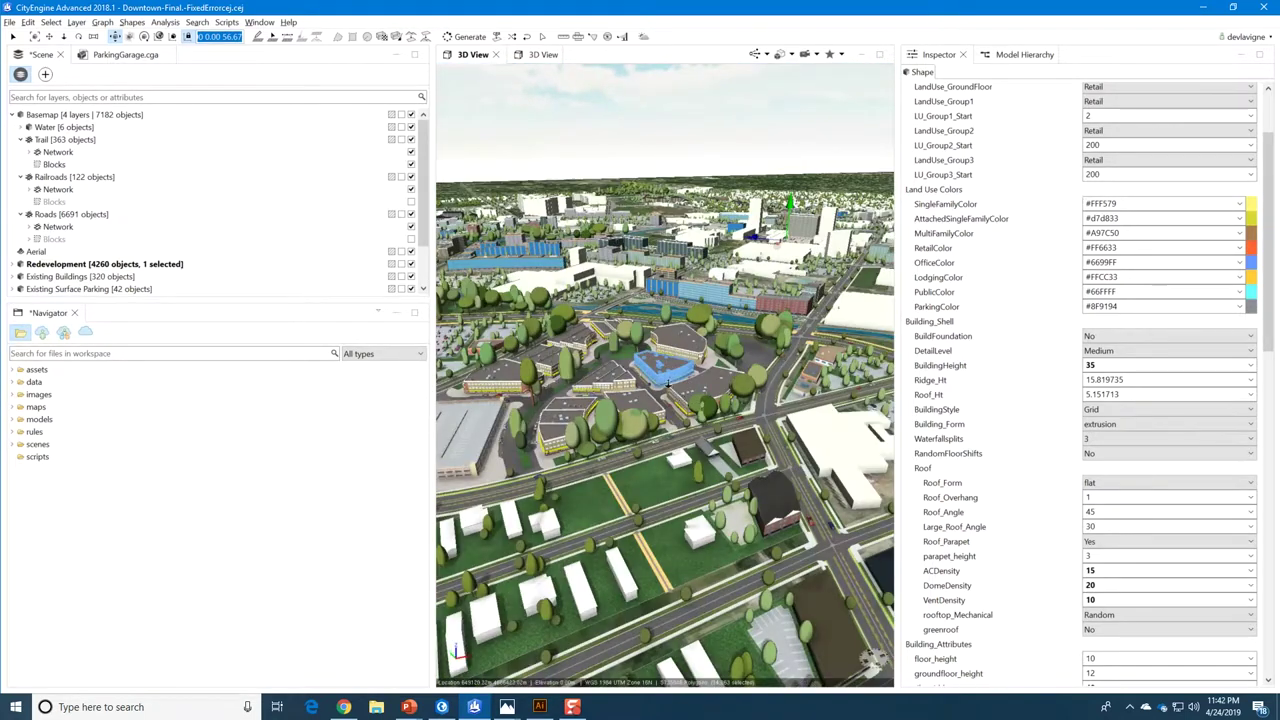
{"action": "scroll", "coordinate": [667, 383], "scroll_direction": "down", "scroll_amount": 3}
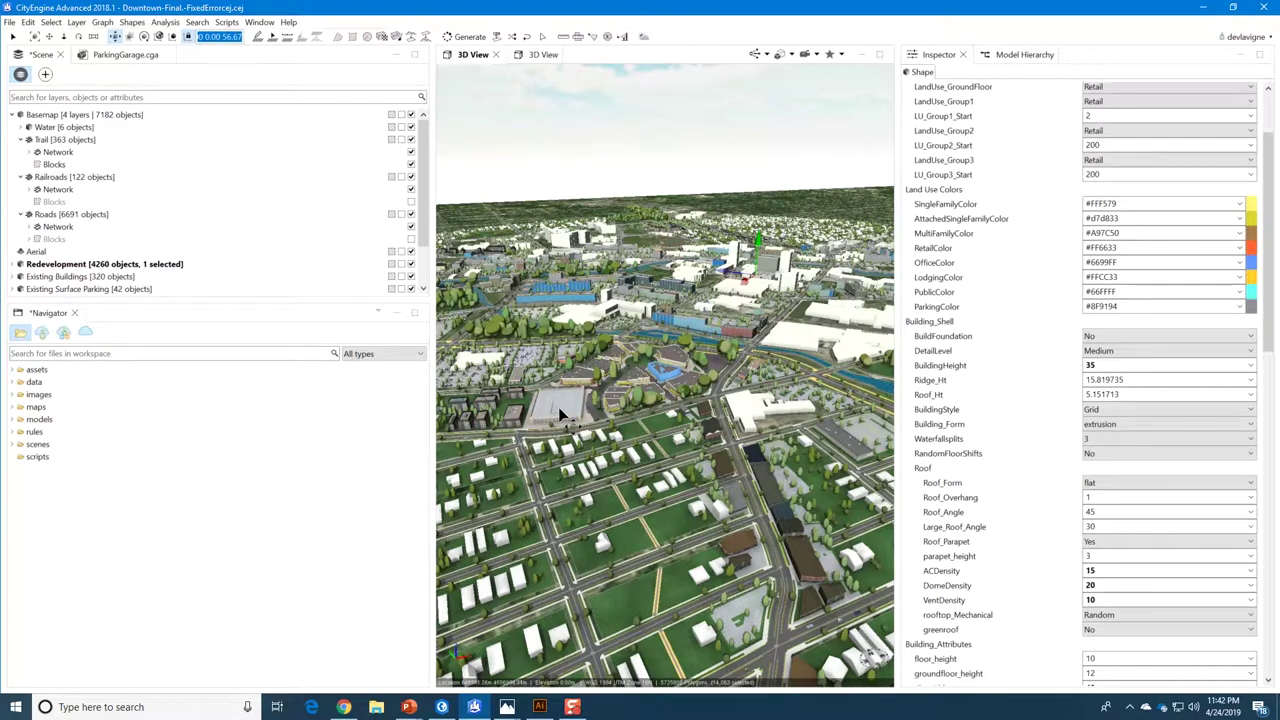
{"action": "left_click", "coordinate": [560, 414]}
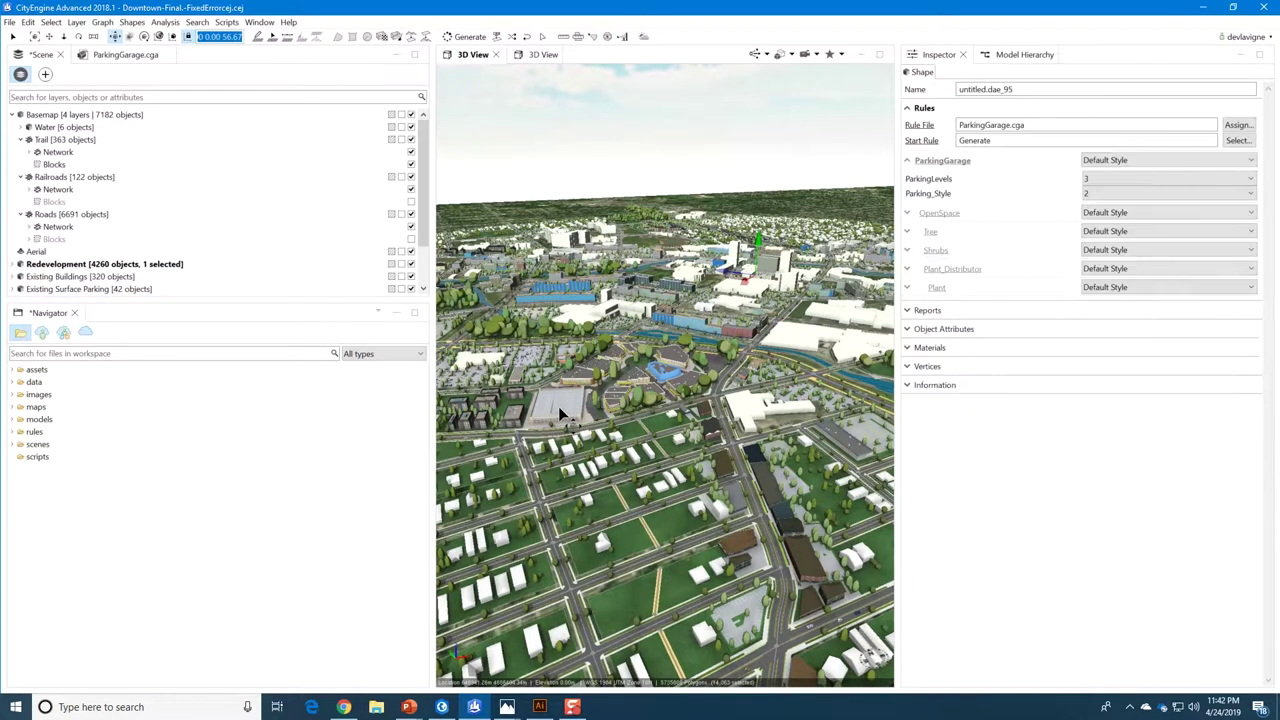
- Open the ParkingGarage.cga rule file in a maximized editor and review its wall, floor and texture rules
{"action": "left_click", "coordinate": [124, 54]}
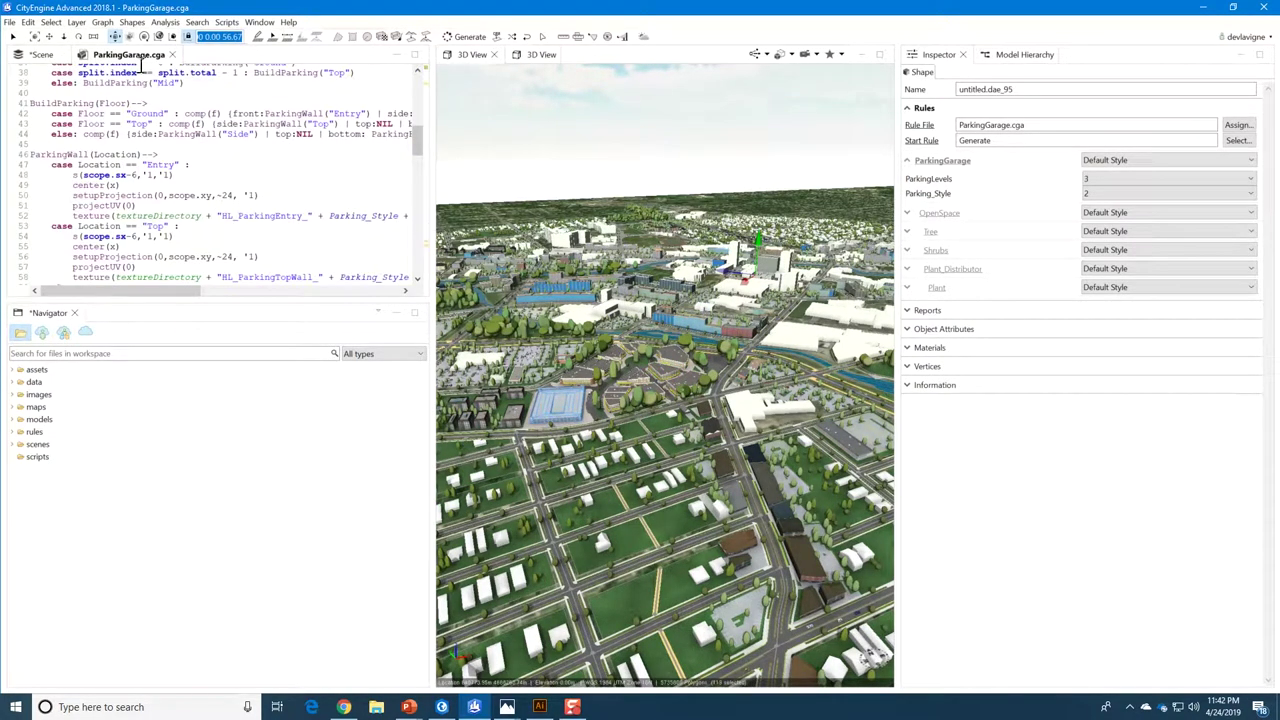
{"action": "key", "text": "ctrl+m"}
{"action": "scroll", "coordinate": [268, 256], "scroll_direction": "up", "scroll_amount": 3}
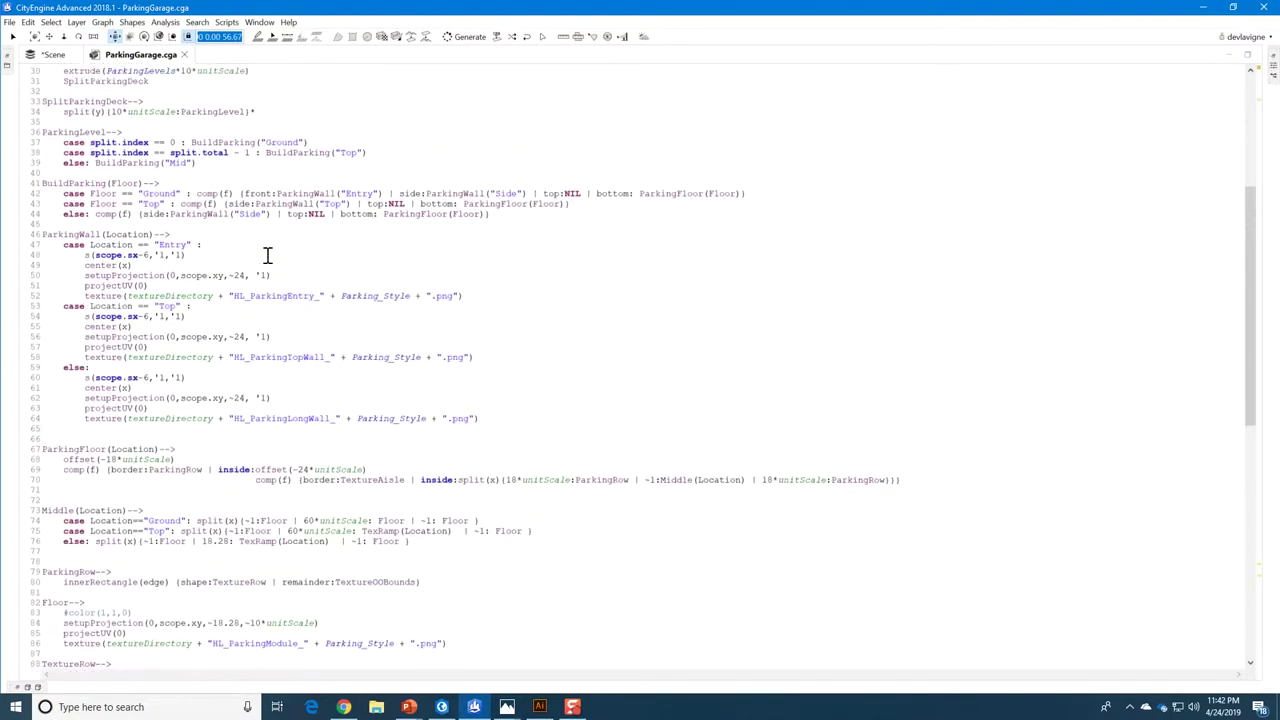
{"action": "scroll", "coordinate": [277, 314], "scroll_direction": "down", "scroll_amount": 17}
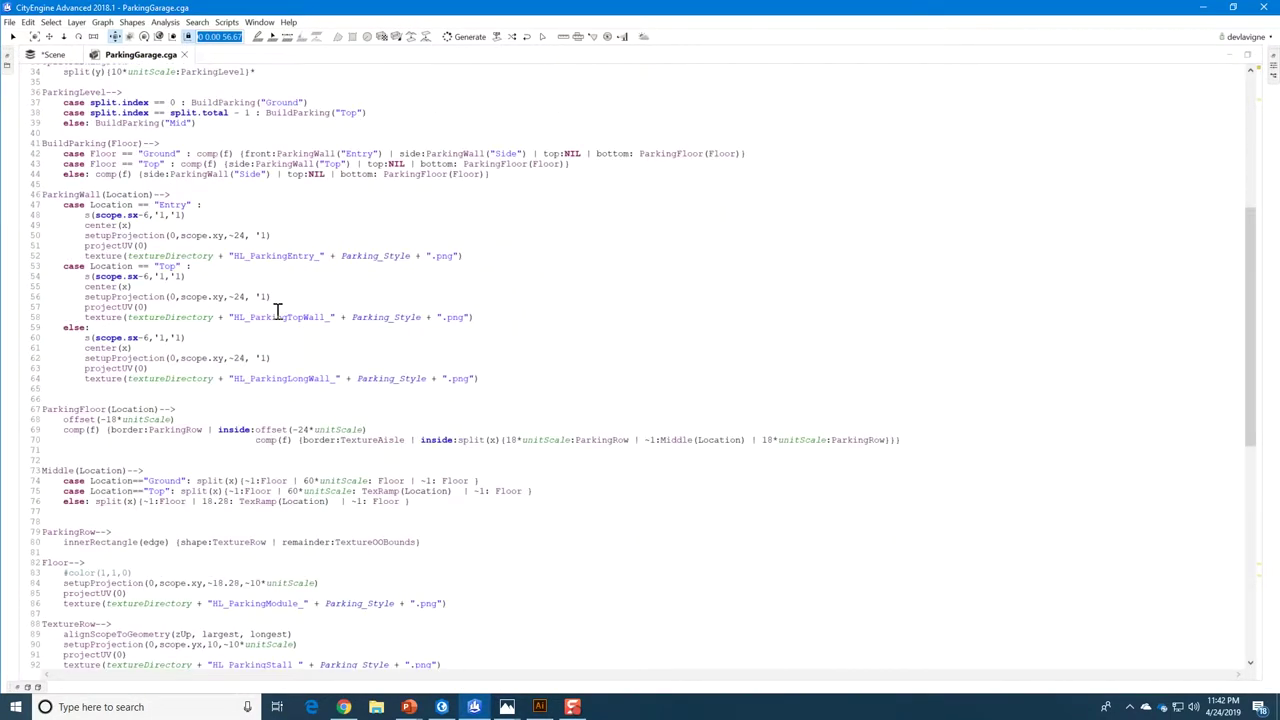
{"action": "scroll", "coordinate": [336, 398], "scroll_direction": "down", "scroll_amount": 3}
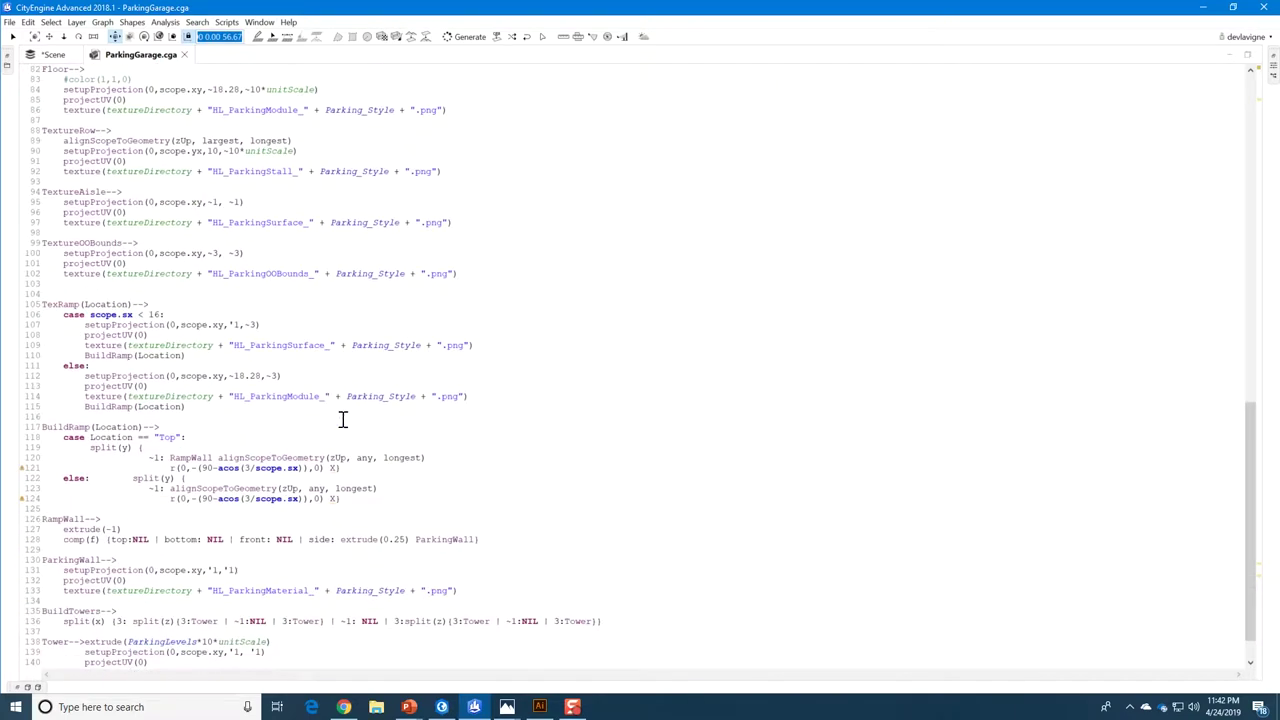
- Highlight the BuildRamp rule in ParkingGarage.cga, review the remaining rules and bring up the open PowerPoint windows
{"action": "left_click_drag", "start_coordinate": [345, 499], "coordinate": [37, 430]}
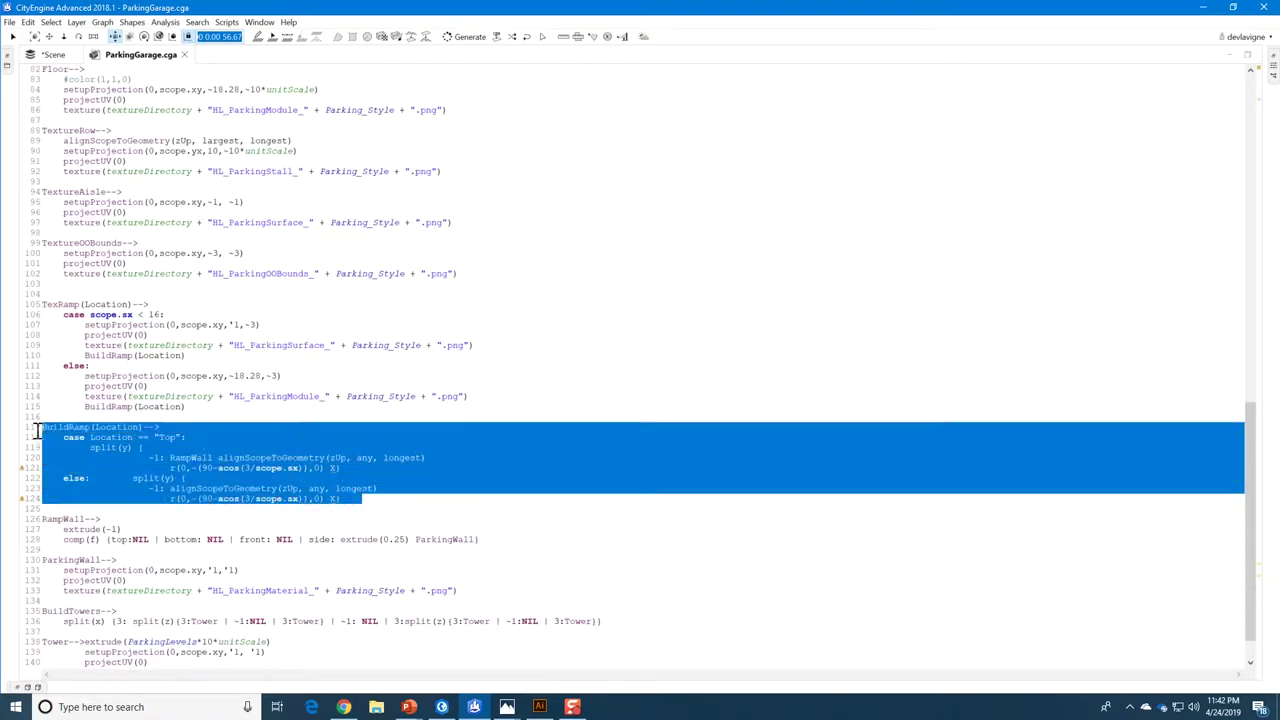
{"action": "left_click", "coordinate": [233, 488]}
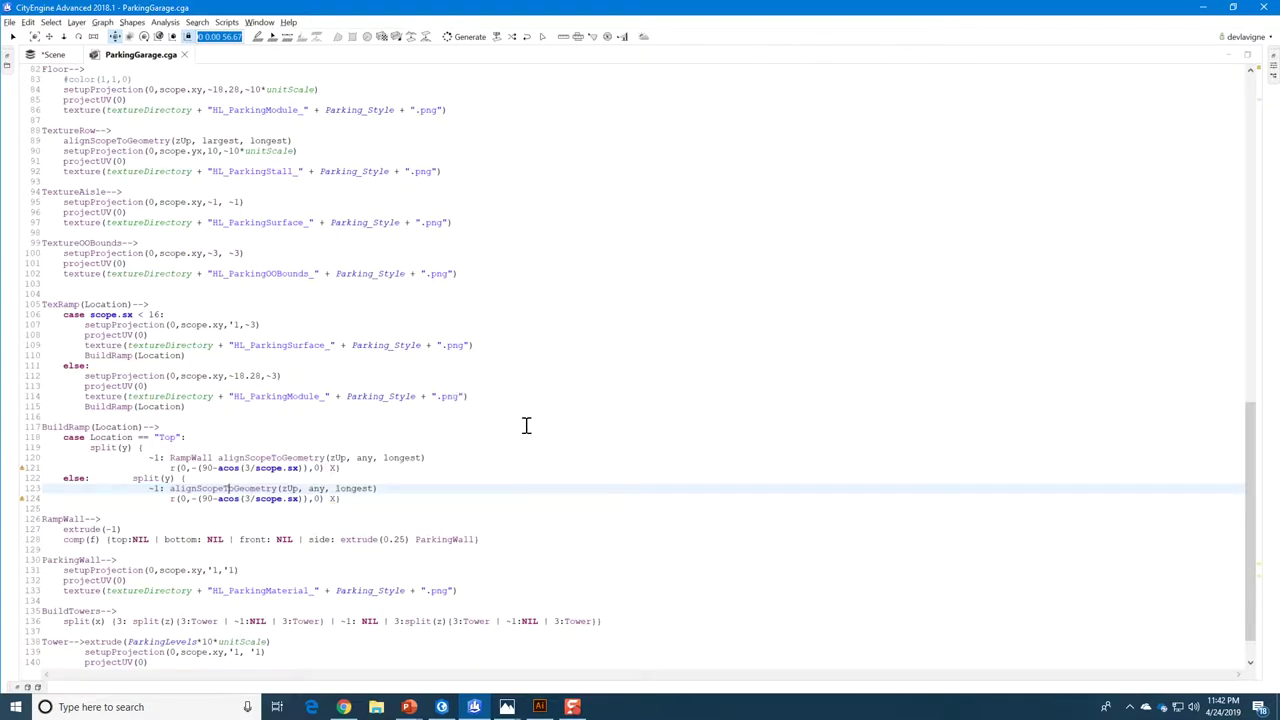
{"action": "scroll", "coordinate": [527, 430], "scroll_direction": "down", "scroll_amount": 2}
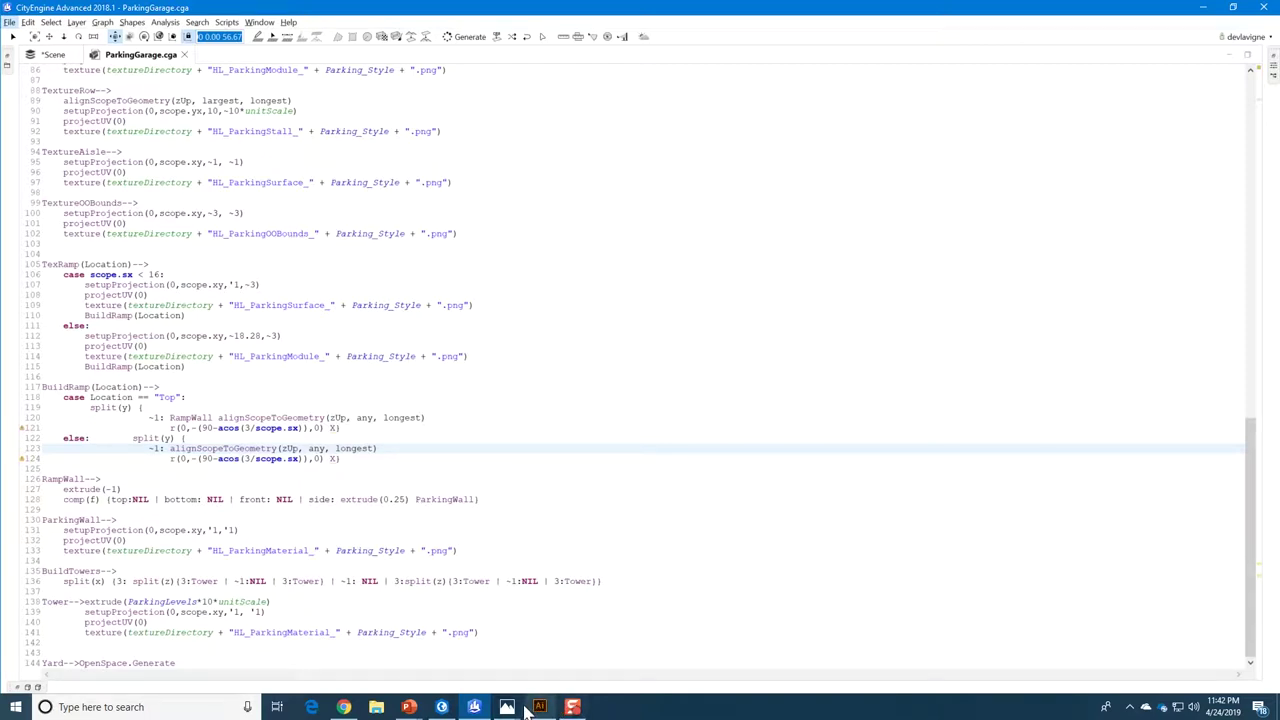
{"action": "left_click", "coordinate": [408, 707]}
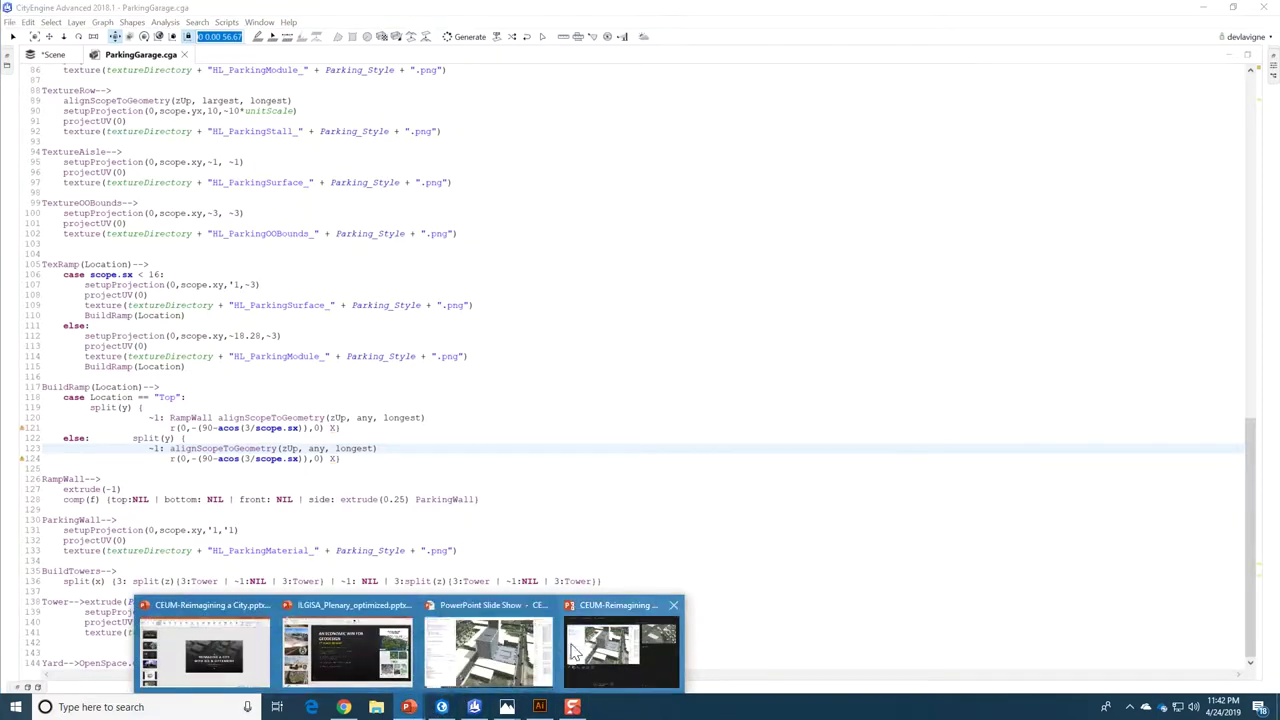
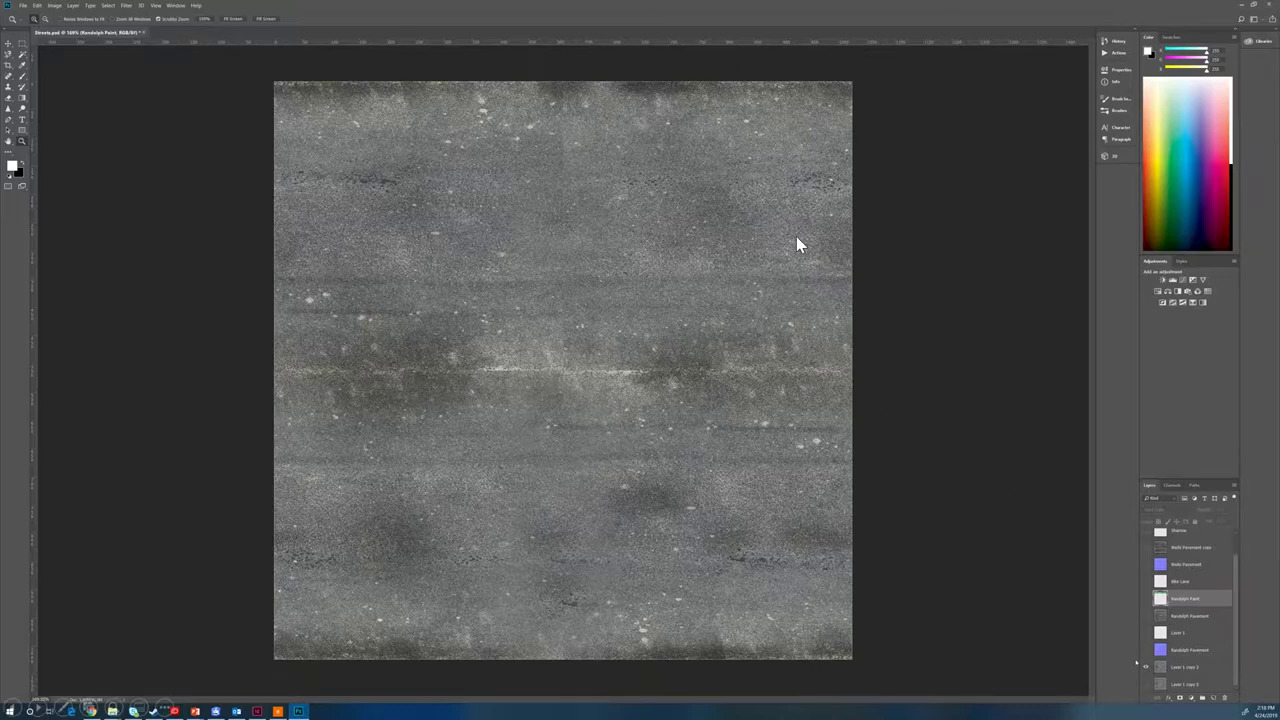
- Show the Randolph Paint and Bike Lane layers over the street pavement texture and examine the bike lane markings up close
{"action": "left_click", "coordinate": [1146, 598]}
{"action": "left_click", "coordinate": [1146, 581]}
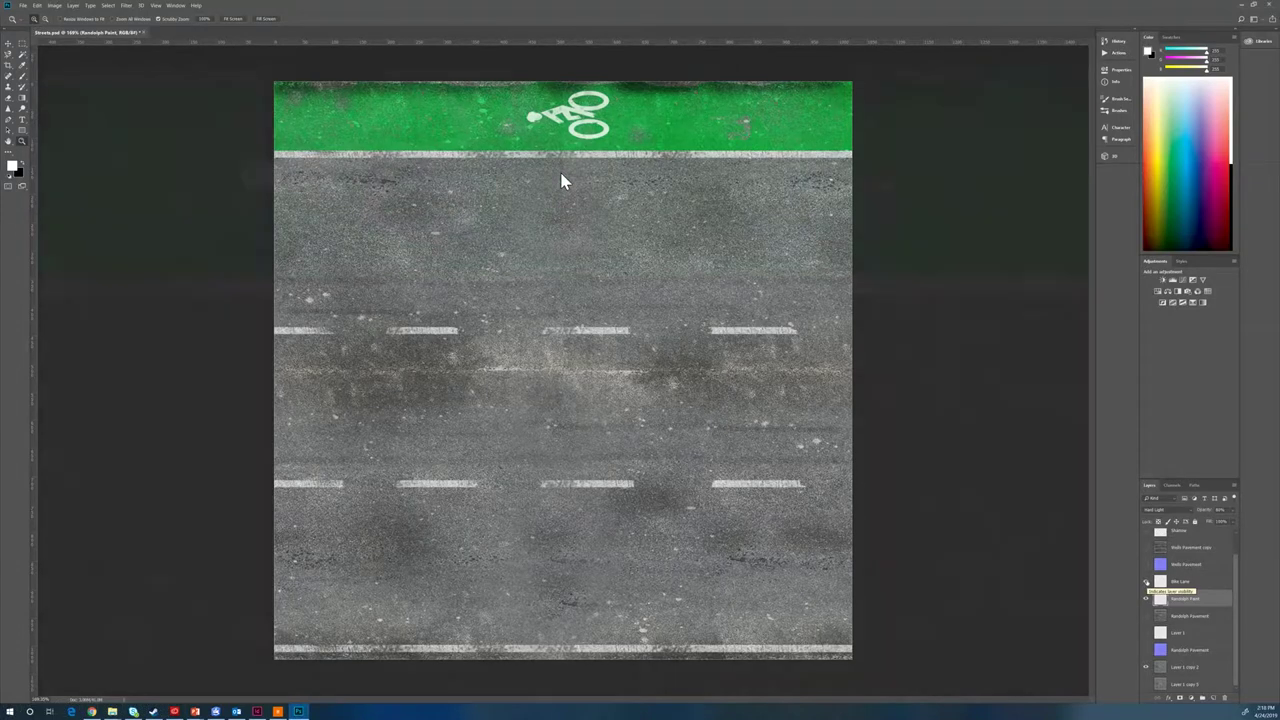
{"action": "left_click_drag", "start_coordinate": [560, 177], "coordinate": [719, 294]}
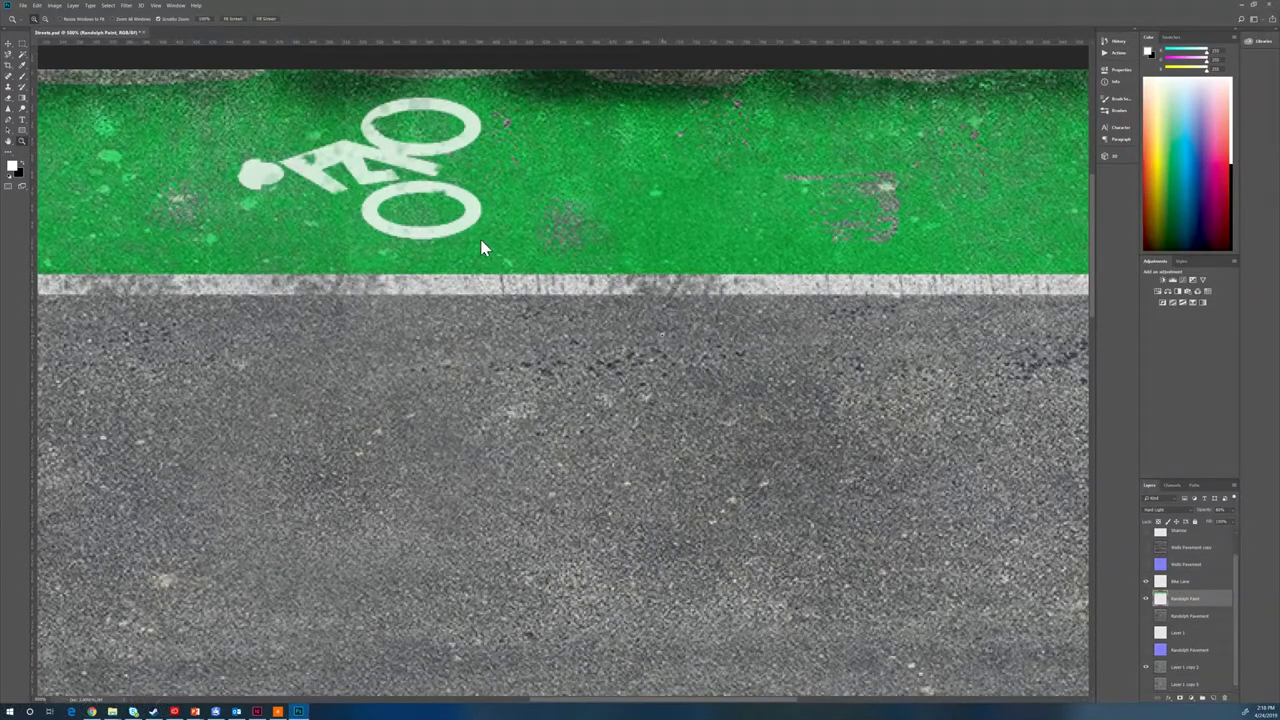
{"action": "key", "text": "ctrl+1"}
{"action": "key", "text": "ctrl+plus"}
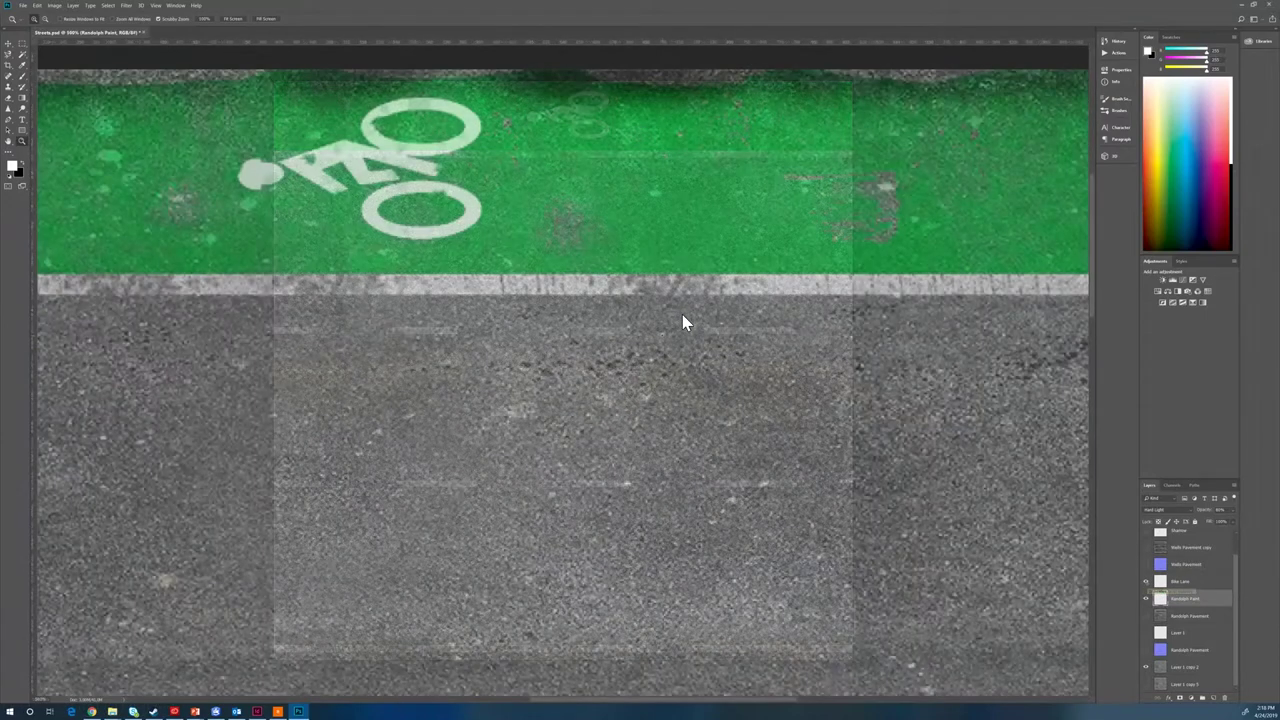